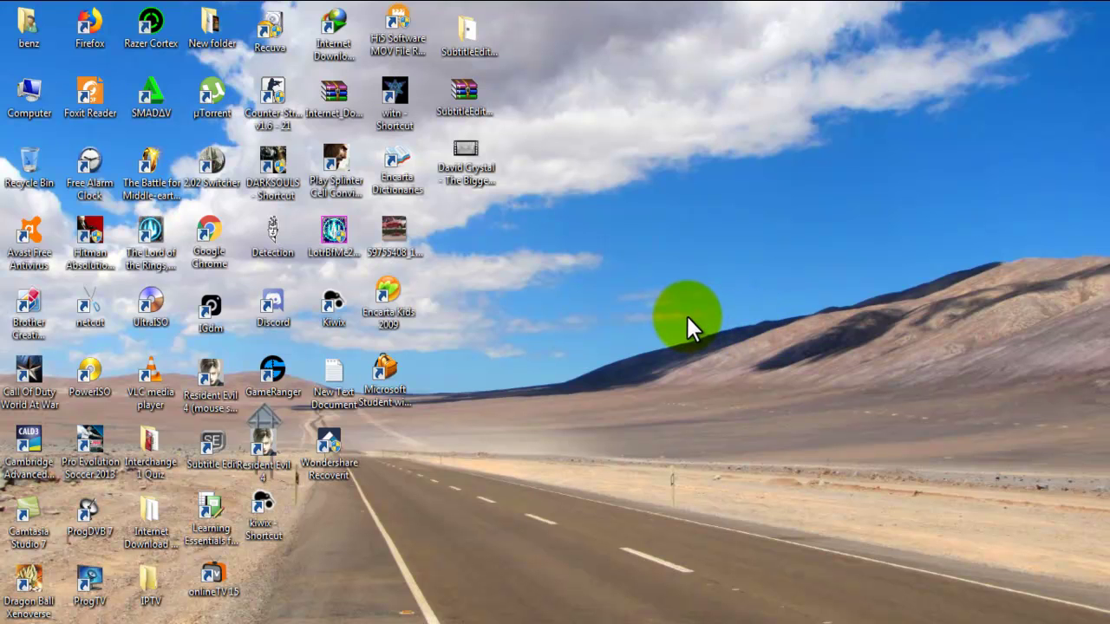
Examine the SubtitleEdit-3.3.7-Setup folder, the MP4 video file and the VLC media player shortcut on the desktop.
{"action": "left_click", "coordinate": [735, 335]}
{"action": "left_click", "coordinate": [587, 116]}
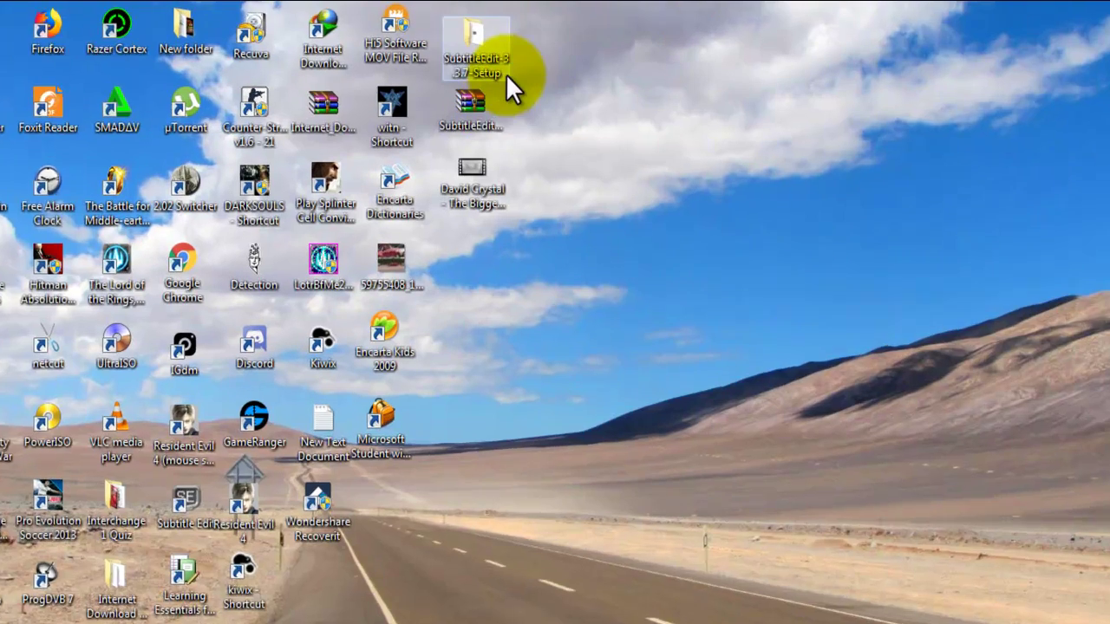
{"action": "left_click", "coordinate": [488, 59]}
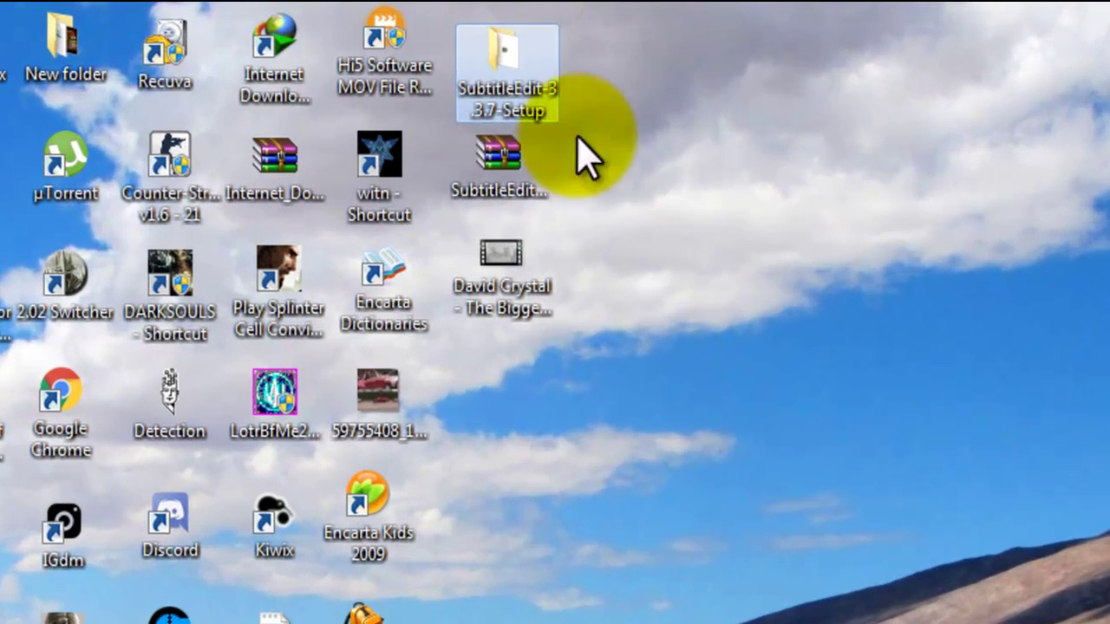
{"action": "left_click", "coordinate": [1002, 200]}
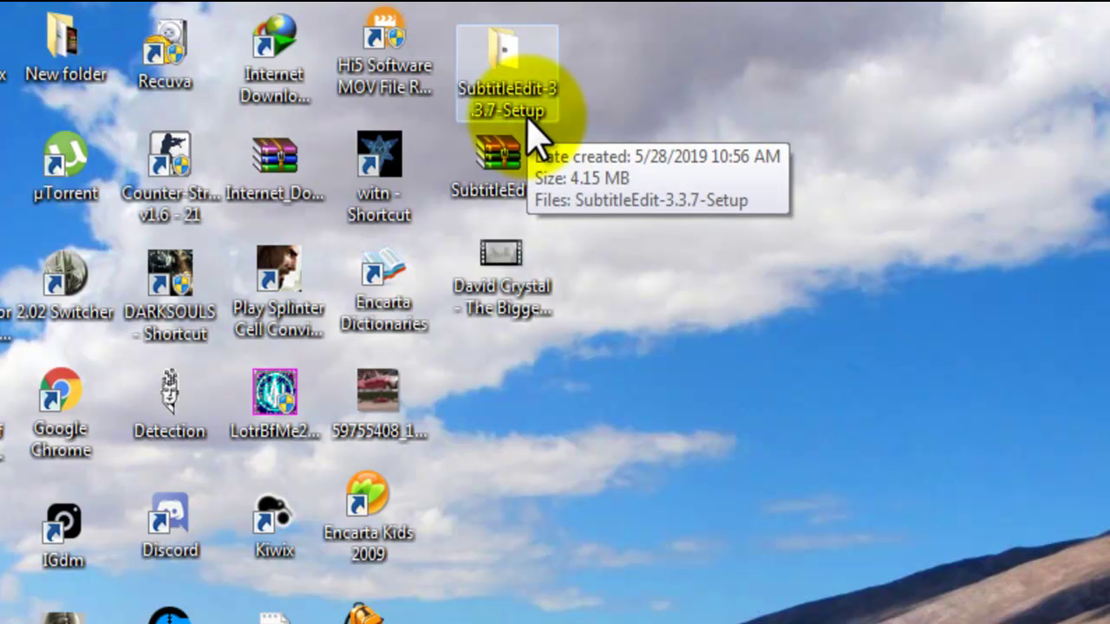
{"action": "left_click", "coordinate": [741, 153]}
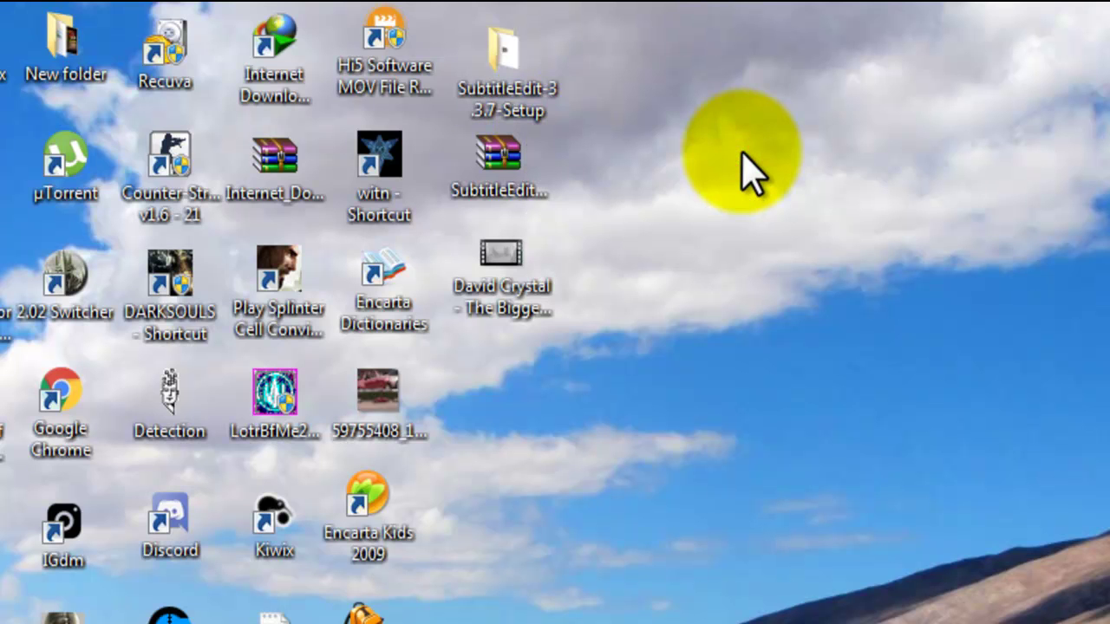
{"action": "left_click", "coordinate": [518, 265]}
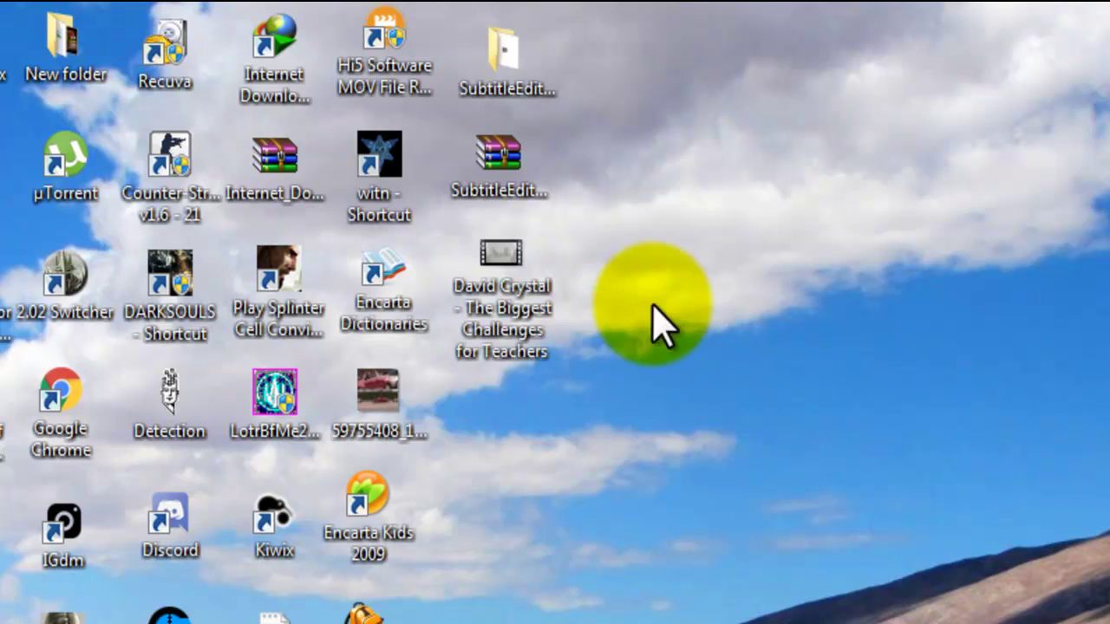
{"action": "mouse_move", "coordinate": [537, 305]}
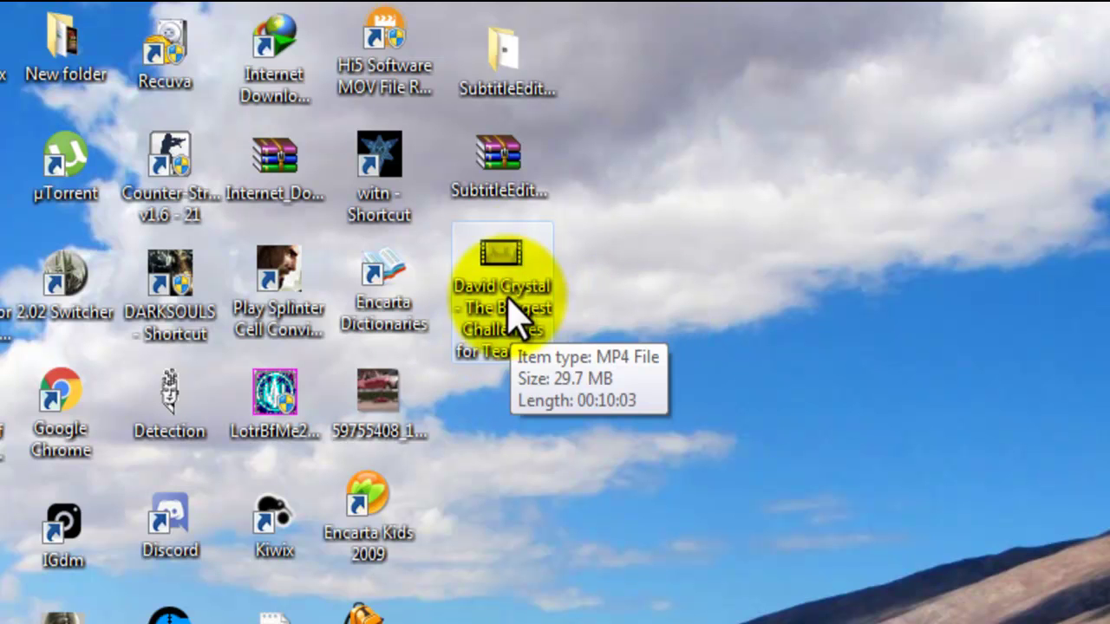
{"action": "right_click", "coordinate": [681, 416]}
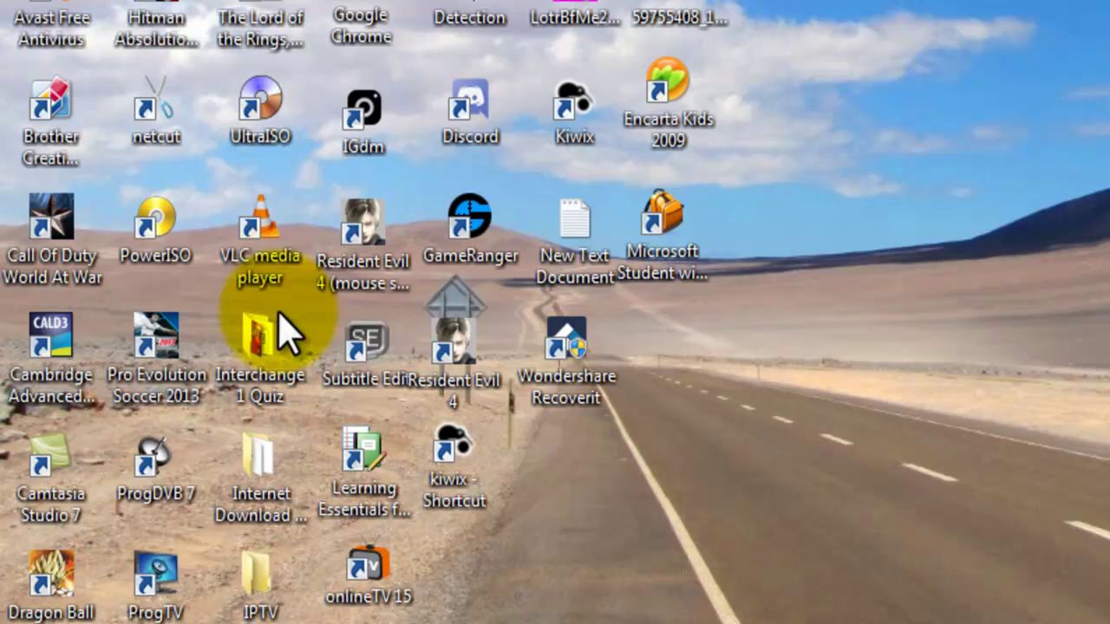
{"action": "mouse_move", "coordinate": [252, 260]}
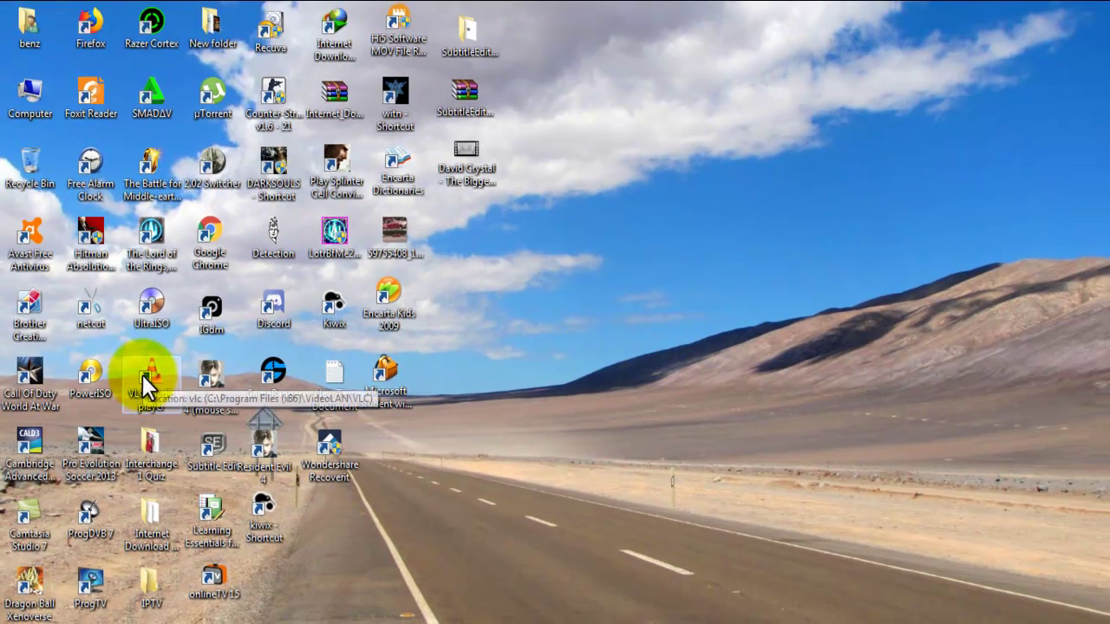
Open the SubtitleEdit-3.3.7-Setup folder and run its installer as administrator.
{"action": "double_click", "coordinate": [488, 38]}
{"action": "right_click", "coordinate": [184, 113]}
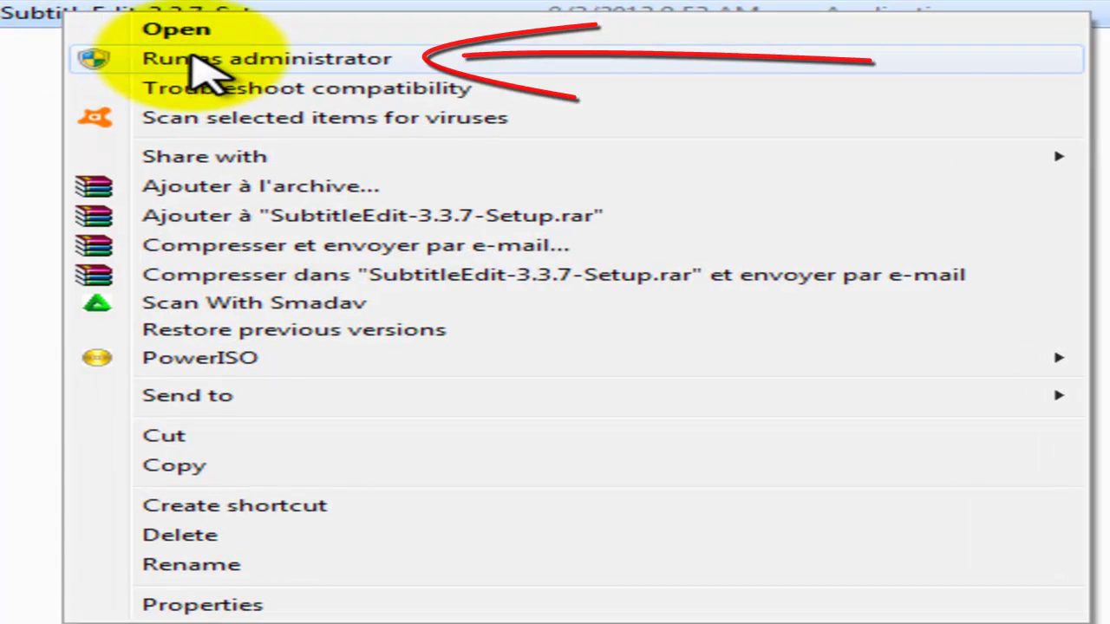
{"action": "left_click", "coordinate": [130, 58]}
{"action": "left_click", "coordinate": [727, 412]}
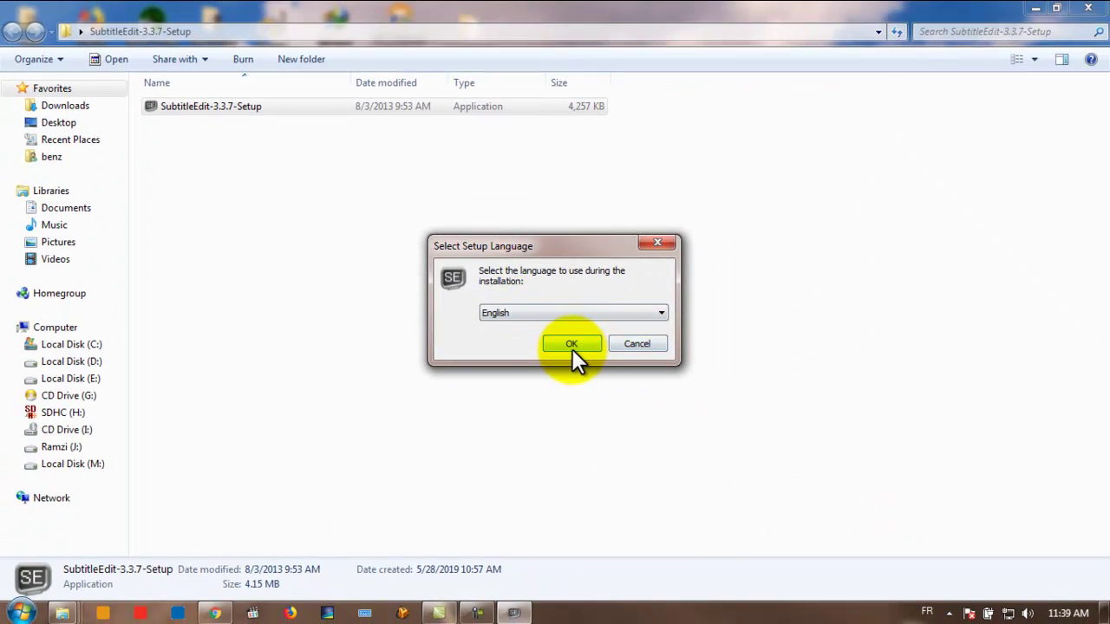
Install Subtitle Edit 3.3.7 with English as the setup language and a desktop icon for all users.
{"action": "left_click", "coordinate": [572, 345]}
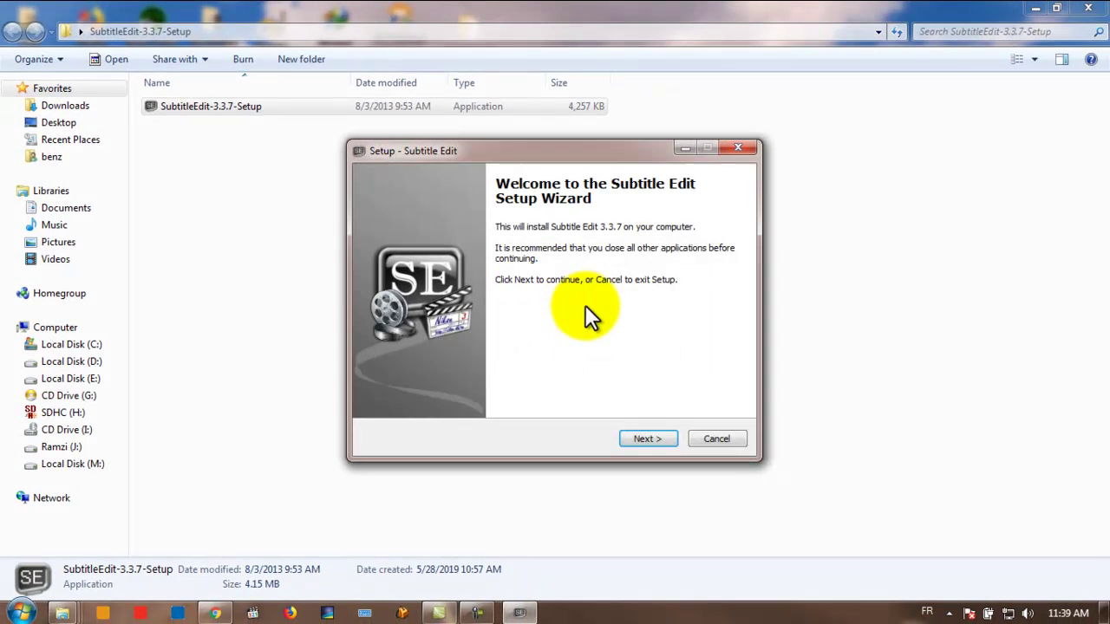
{"action": "left_click", "coordinate": [653, 439]}
{"action": "left_click", "coordinate": [644, 442]}
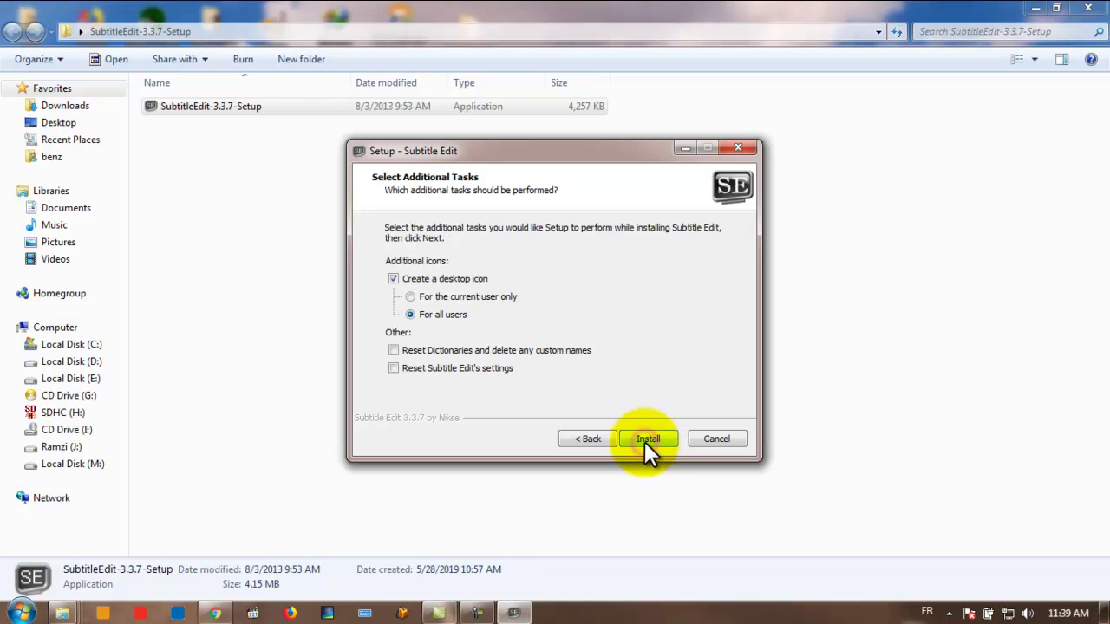
{"action": "left_click", "coordinate": [646, 439]}
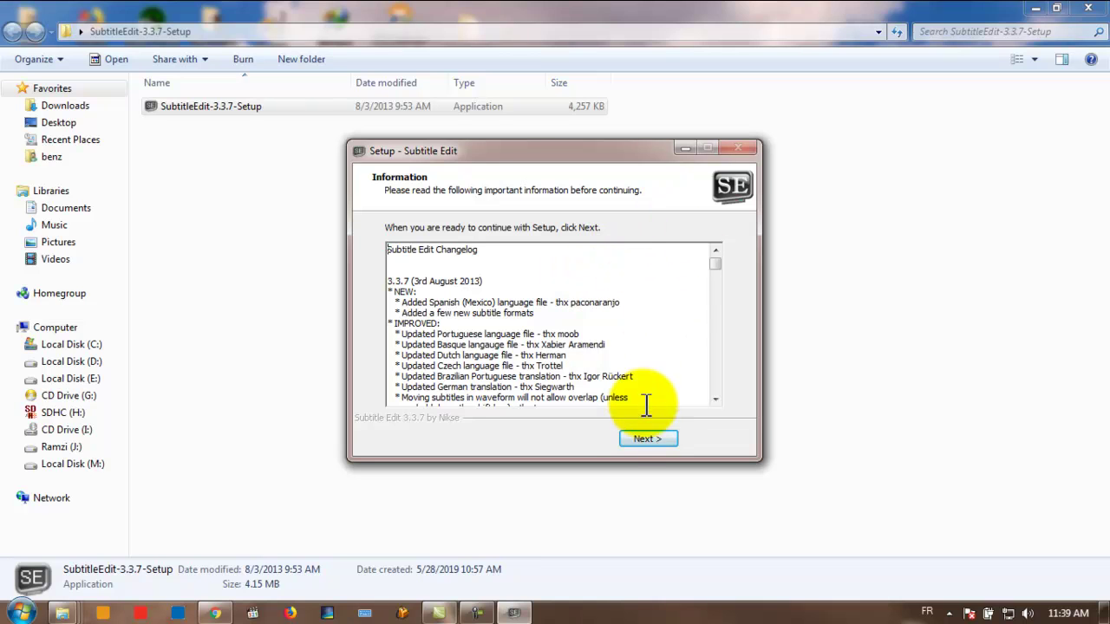
Finish the setup wizard without launching the program, and close the installer folder.
{"action": "left_click", "coordinate": [637, 438]}
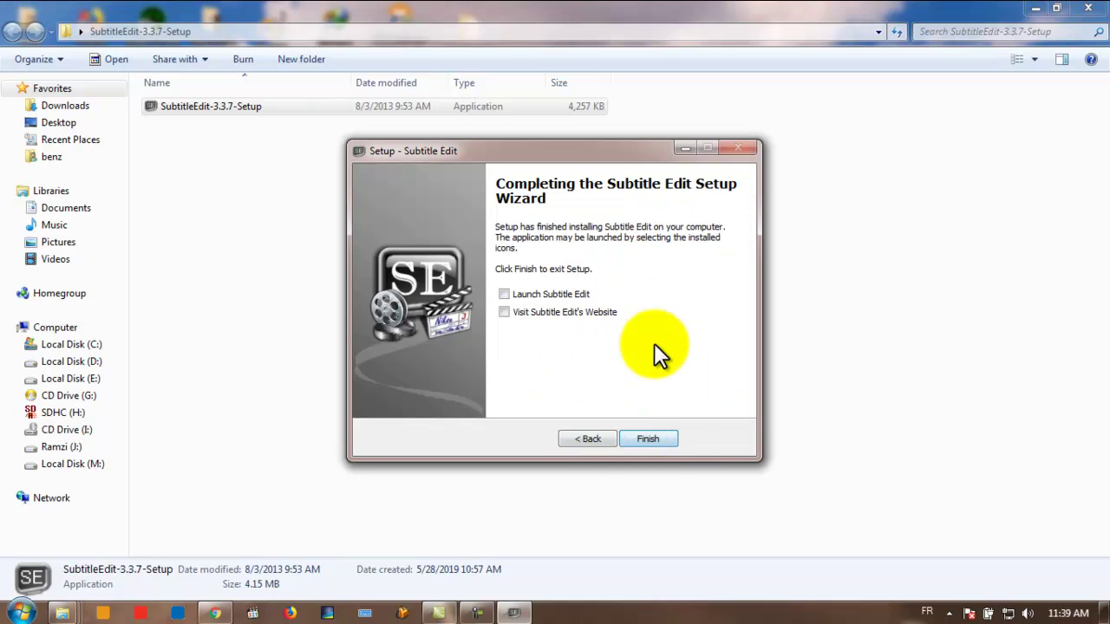
{"action": "left_click", "coordinate": [647, 439]}
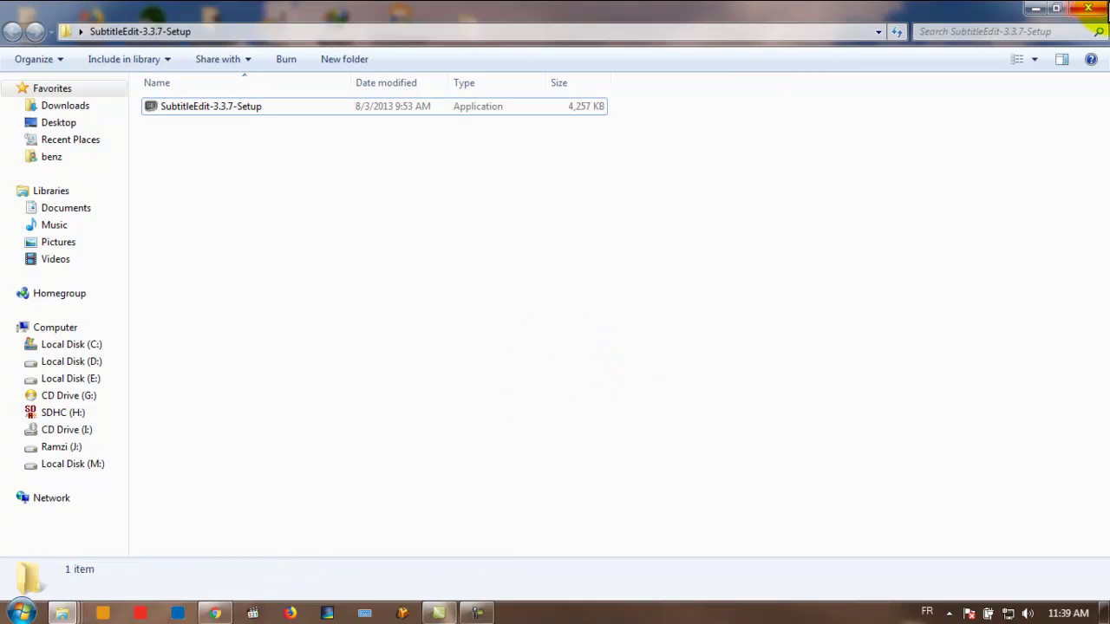
{"action": "left_click", "coordinate": [1089, 11]}
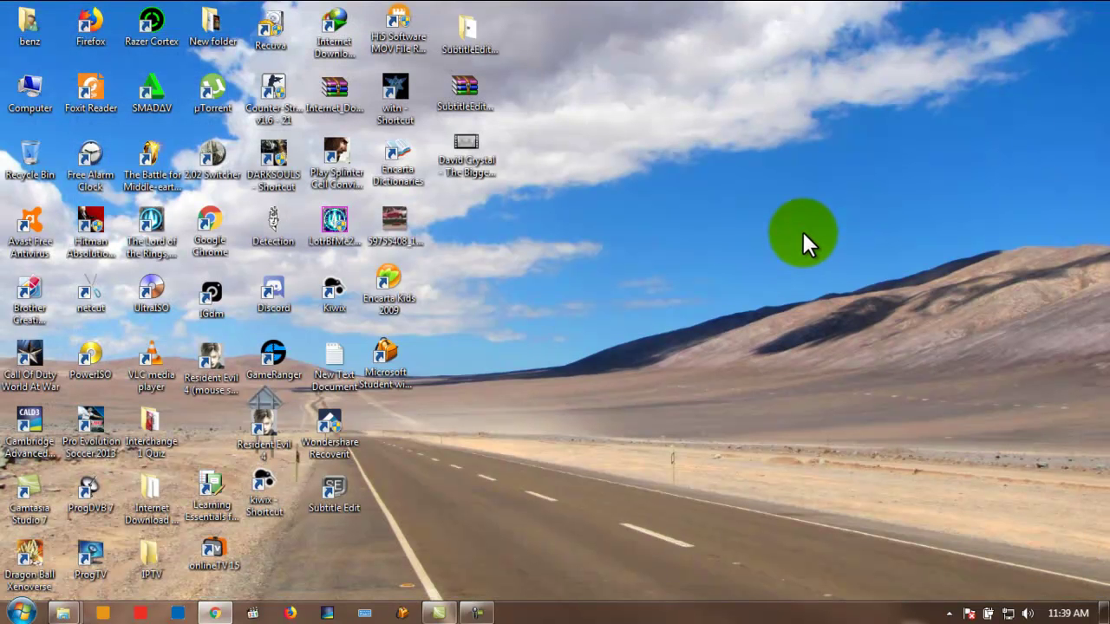
Launch Subtitle Edit from its desktop shortcut as administrator.
{"action": "left_click", "coordinate": [766, 378]}
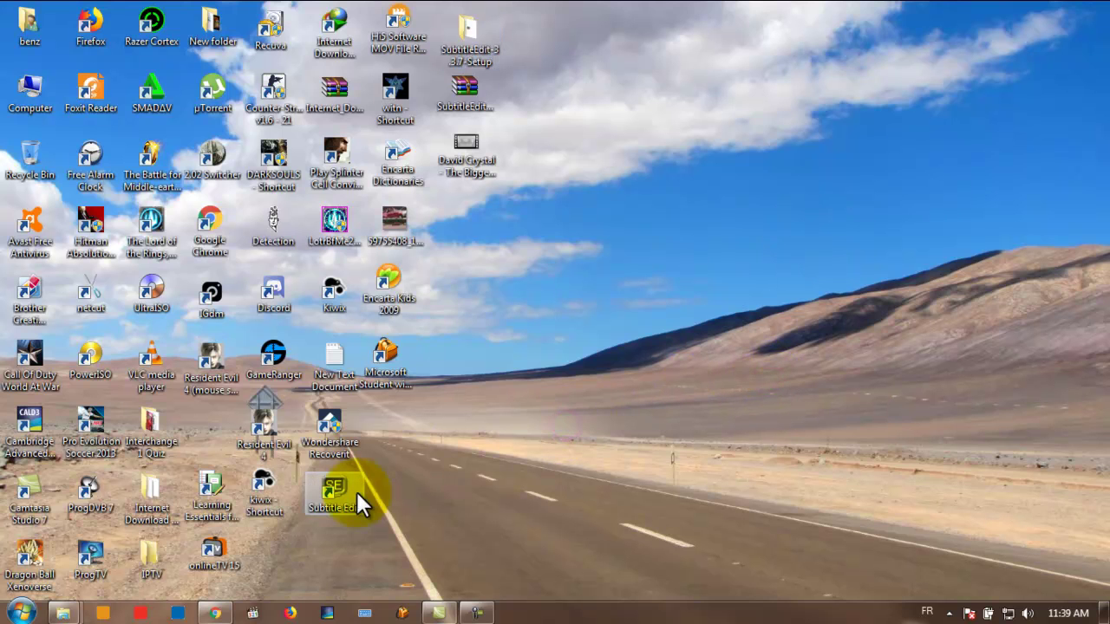
{"action": "right_click", "coordinate": [321, 508]}
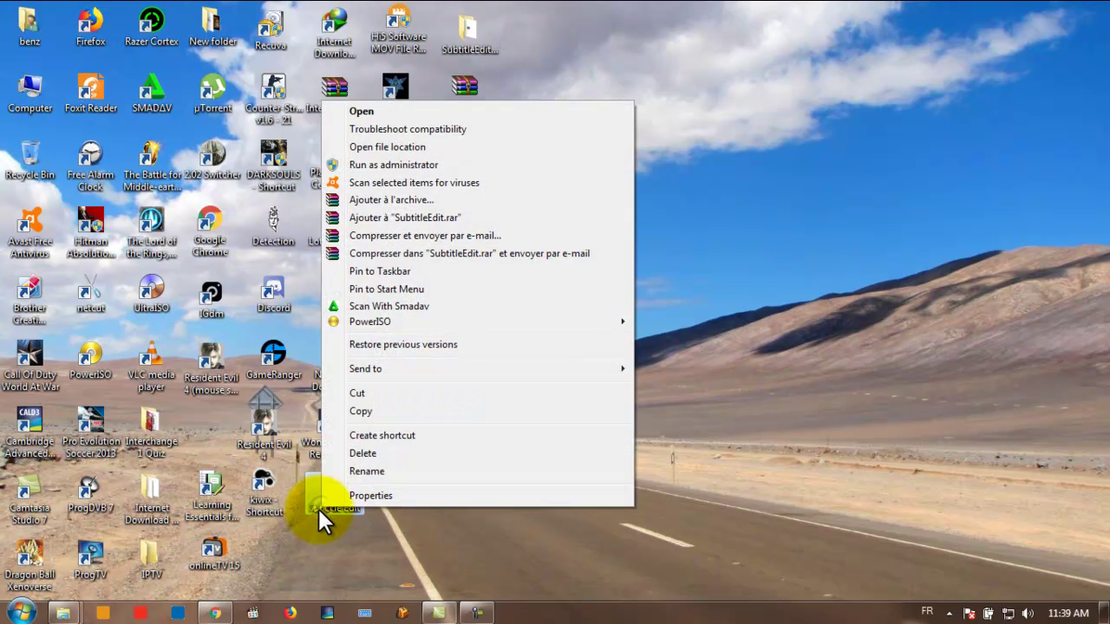
{"action": "left_click", "coordinate": [367, 164]}
{"action": "left_click", "coordinate": [625, 338]}
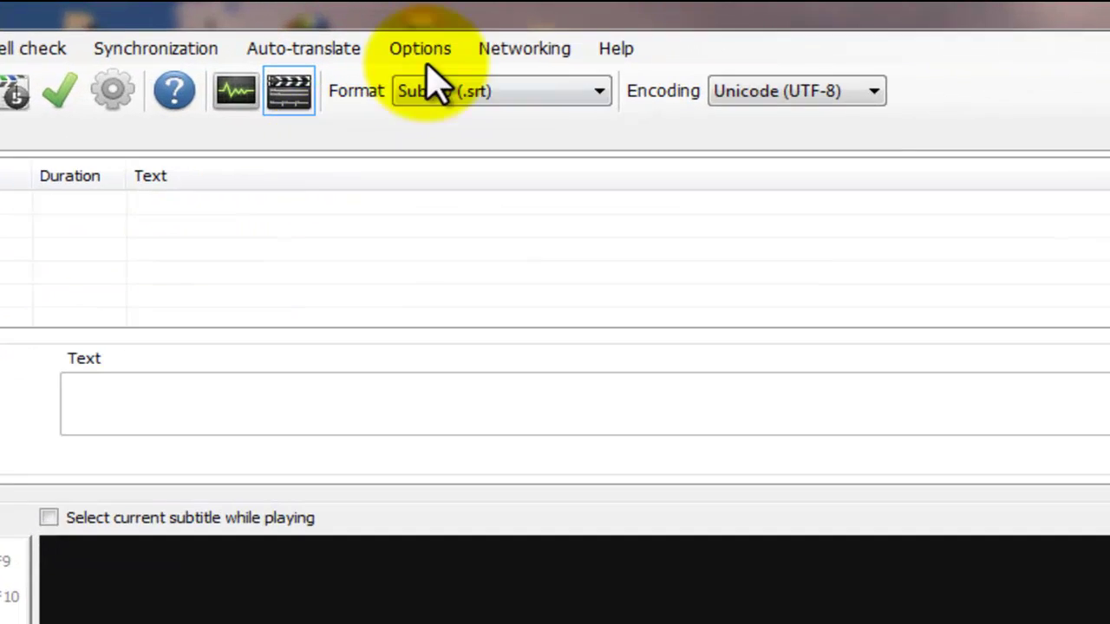
Review the video engine options in the video player settings, and leave them without saving.
{"action": "left_click", "coordinate": [399, 28]}
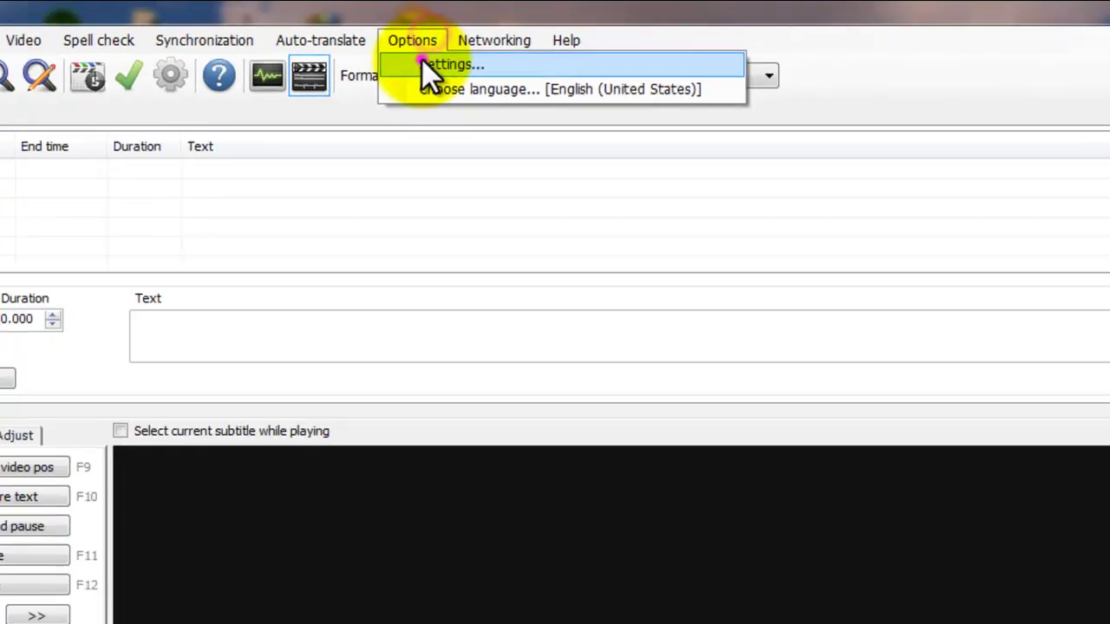
{"action": "left_click", "coordinate": [421, 60]}
{"action": "left_click", "coordinate": [371, 118]}
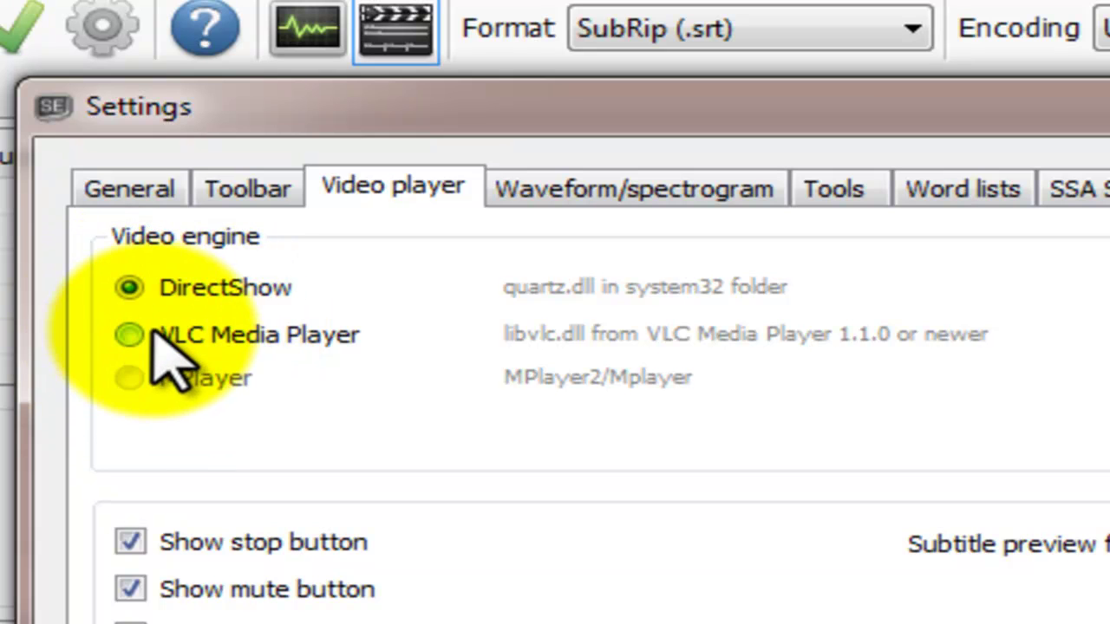
{"action": "left_click", "coordinate": [128, 385]}
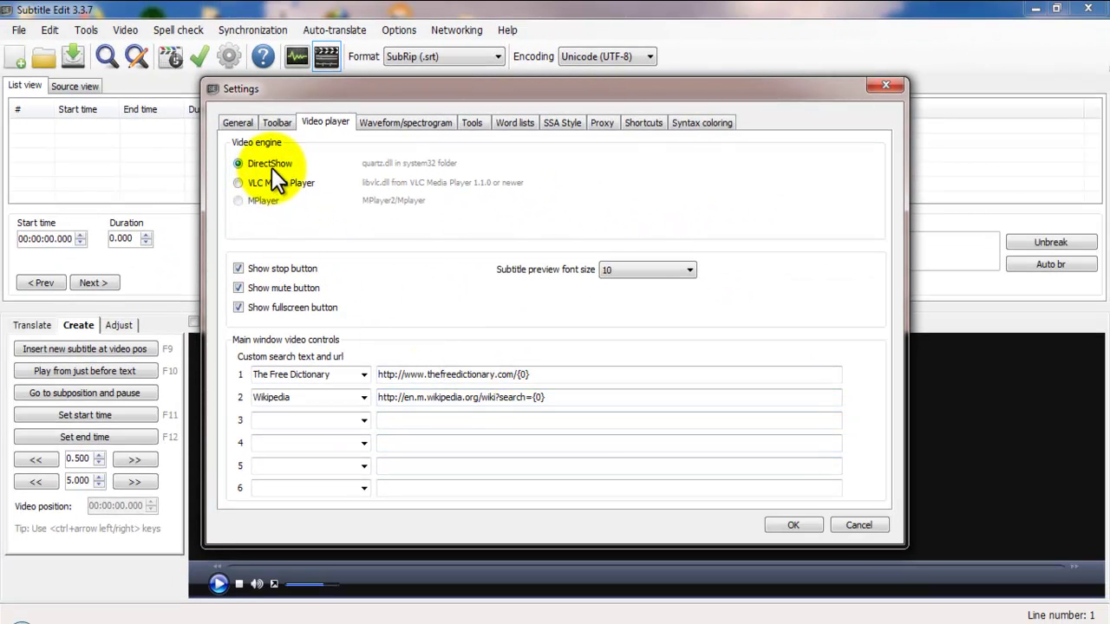
{"action": "left_click", "coordinate": [881, 528]}
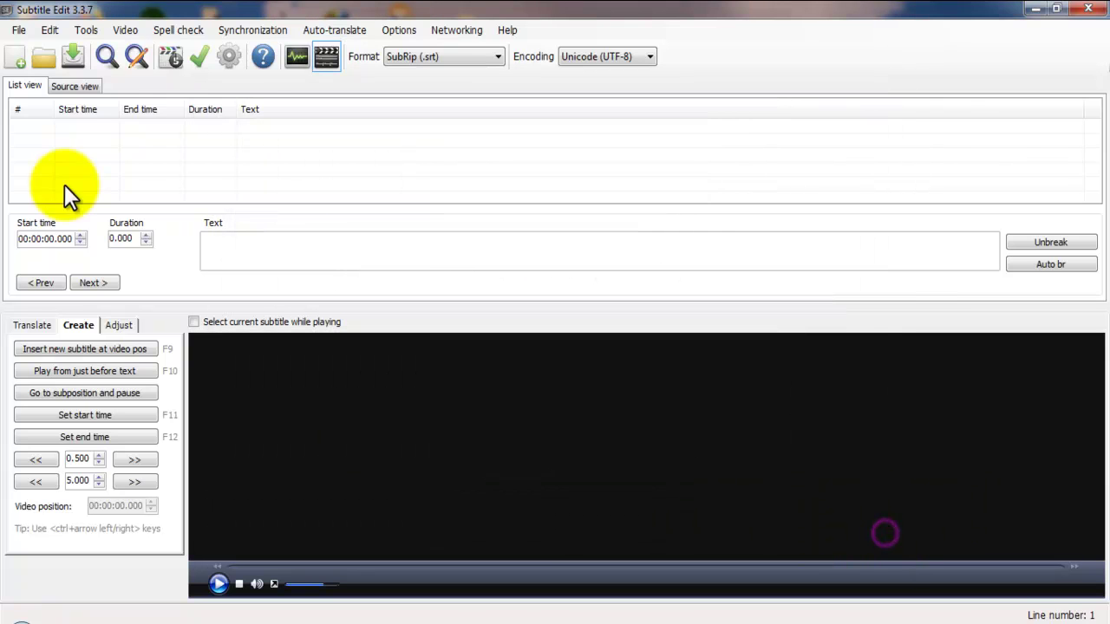
Try to open the video "David Crystal - The Biggest Challenges for Teachers" with the DirectShow engine.
{"action": "left_click", "coordinate": [126, 30]}
{"action": "left_click", "coordinate": [139, 46]}
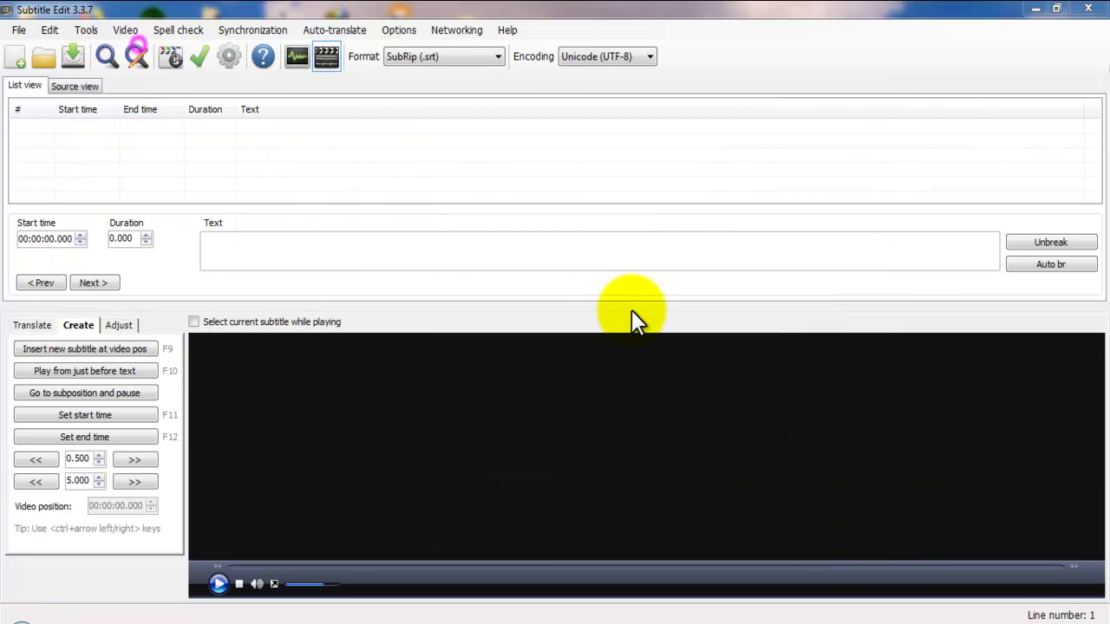
{"action": "left_click", "coordinate": [286, 295]}
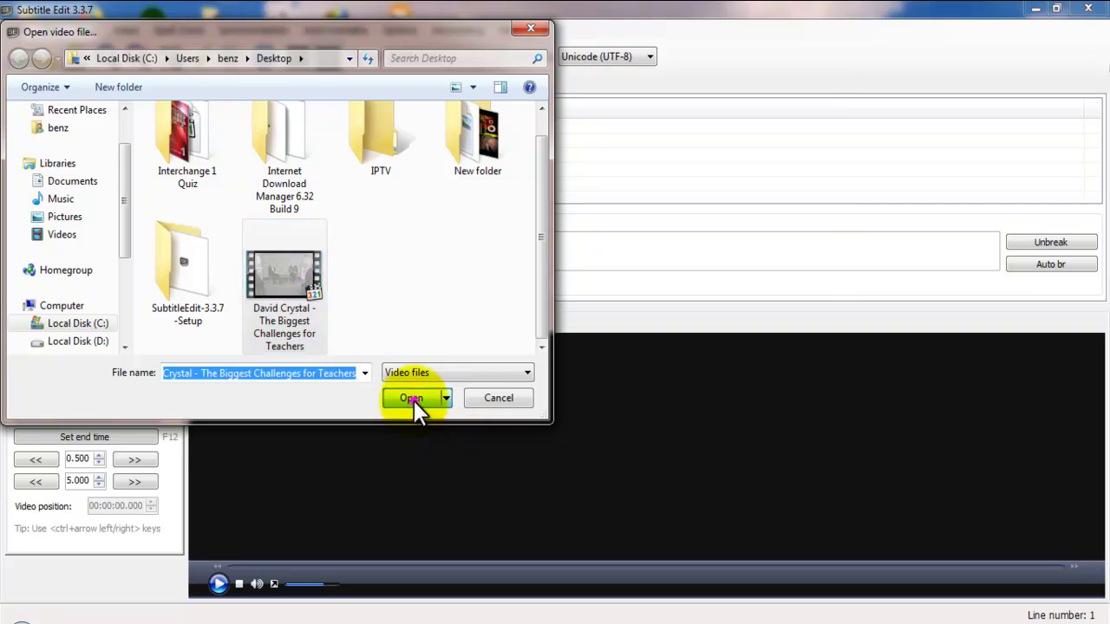
{"action": "left_click", "coordinate": [411, 398]}
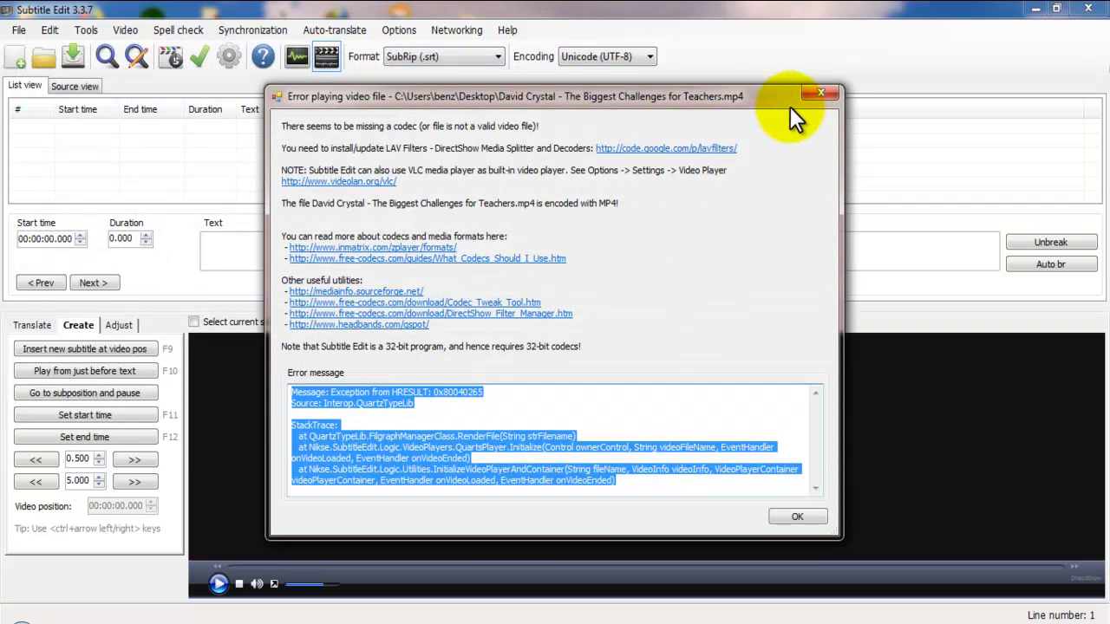
{"action": "left_click", "coordinate": [823, 95]}
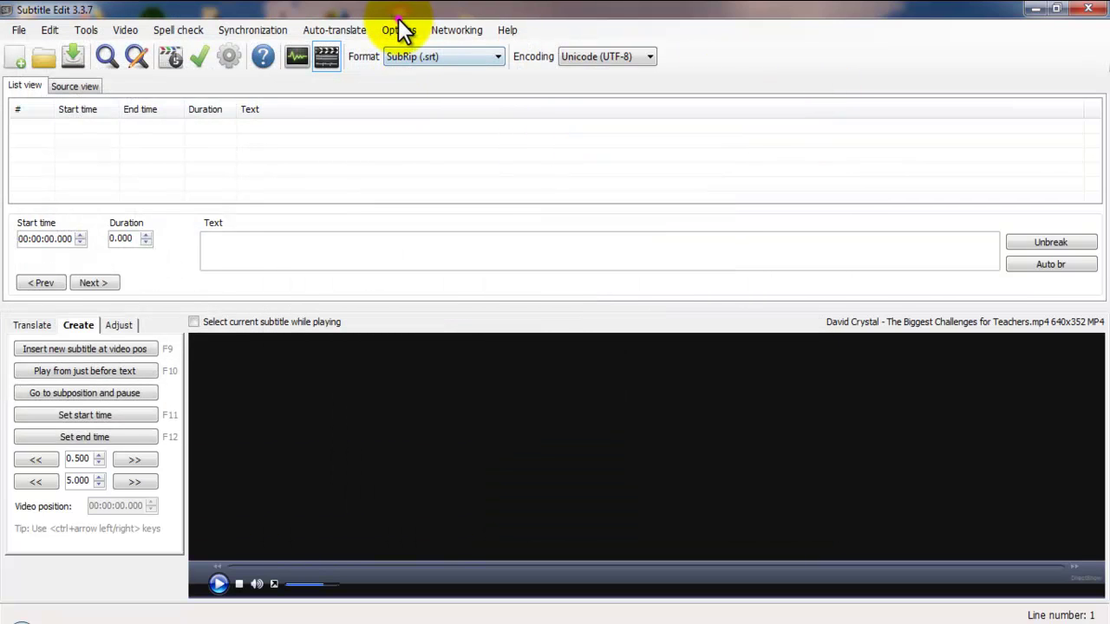
Set the video engine to VLC Media Player in the video player settings.
{"action": "left_click", "coordinate": [400, 30]}
{"action": "left_click", "coordinate": [415, 45]}
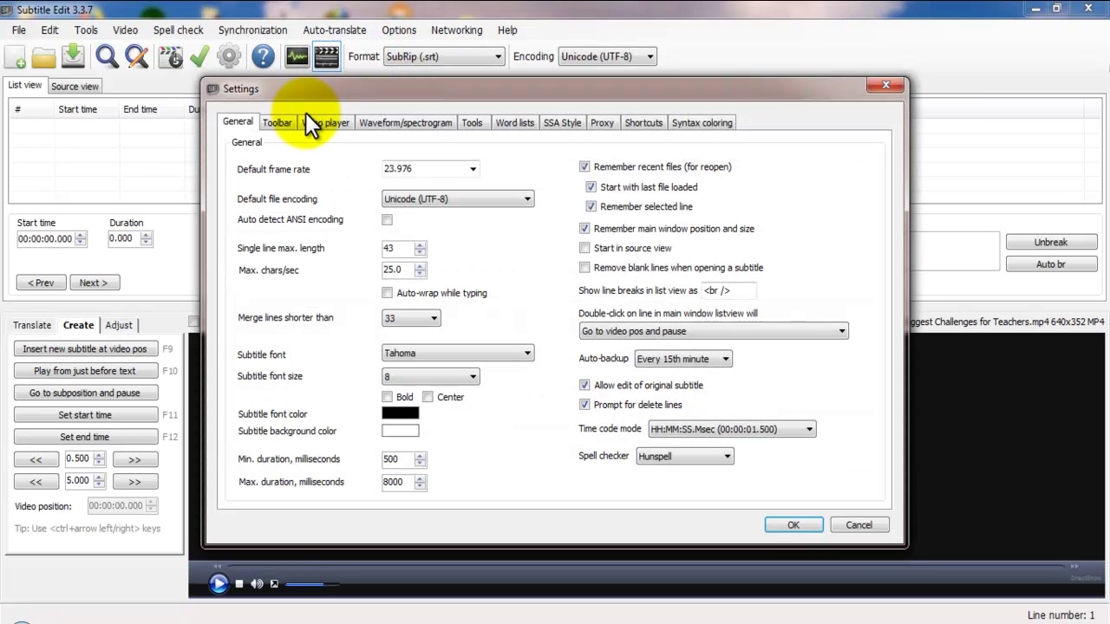
{"action": "left_click", "coordinate": [315, 120]}
{"action": "left_click", "coordinate": [264, 182]}
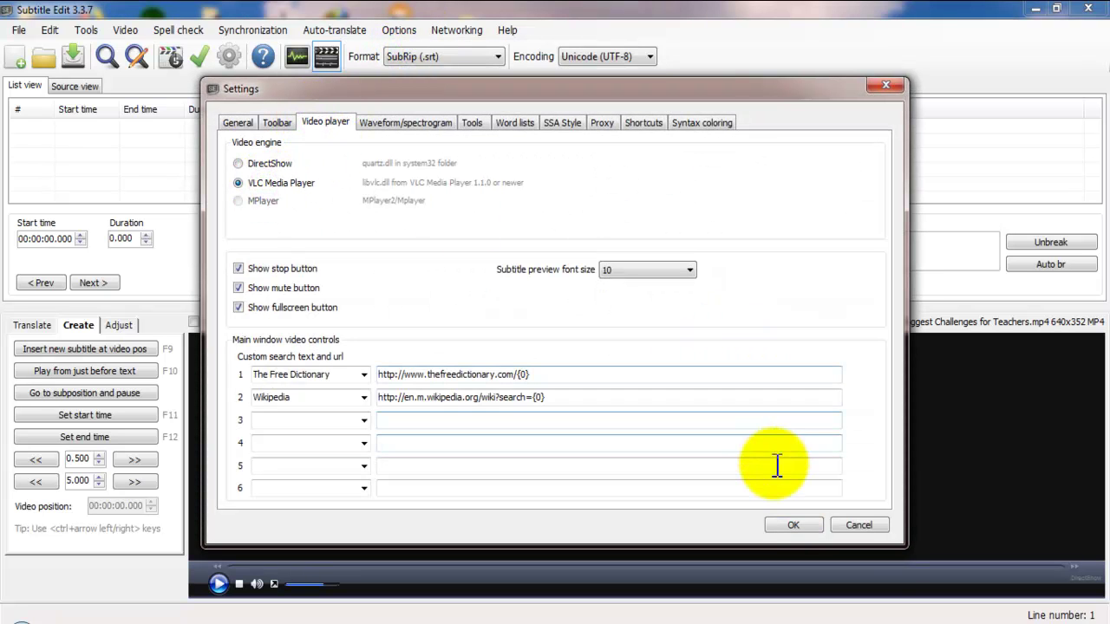
{"action": "left_click", "coordinate": [791, 525]}
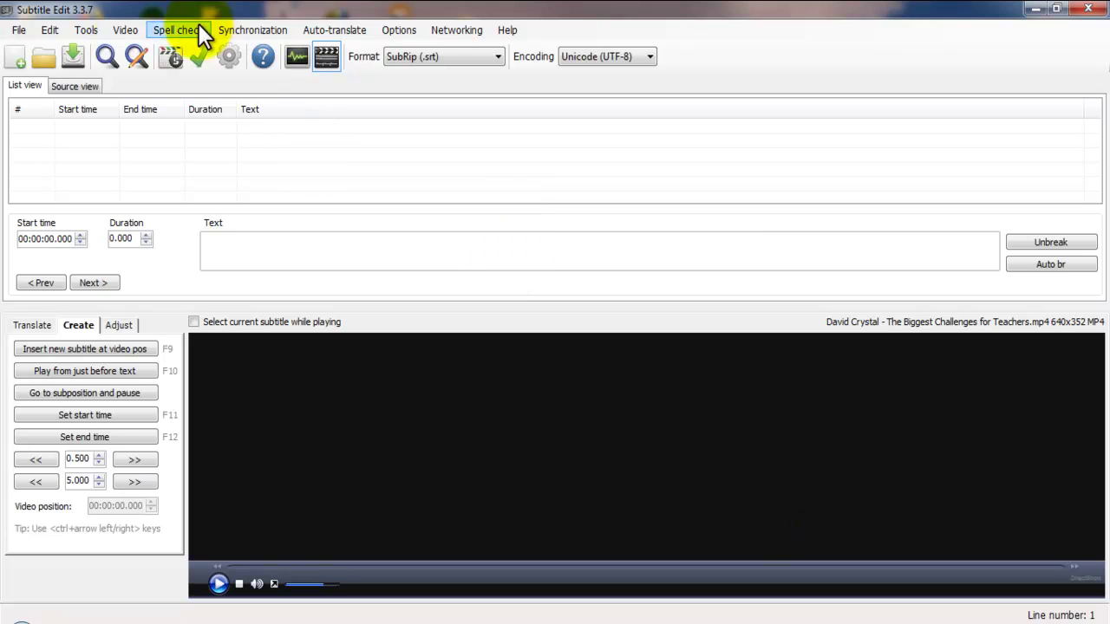
Open the desktop video "David Crystal - The Biggest Challenges for Teachers" using the VLC engine.
{"action": "left_click", "coordinate": [121, 30]}
{"action": "left_click", "coordinate": [173, 47]}
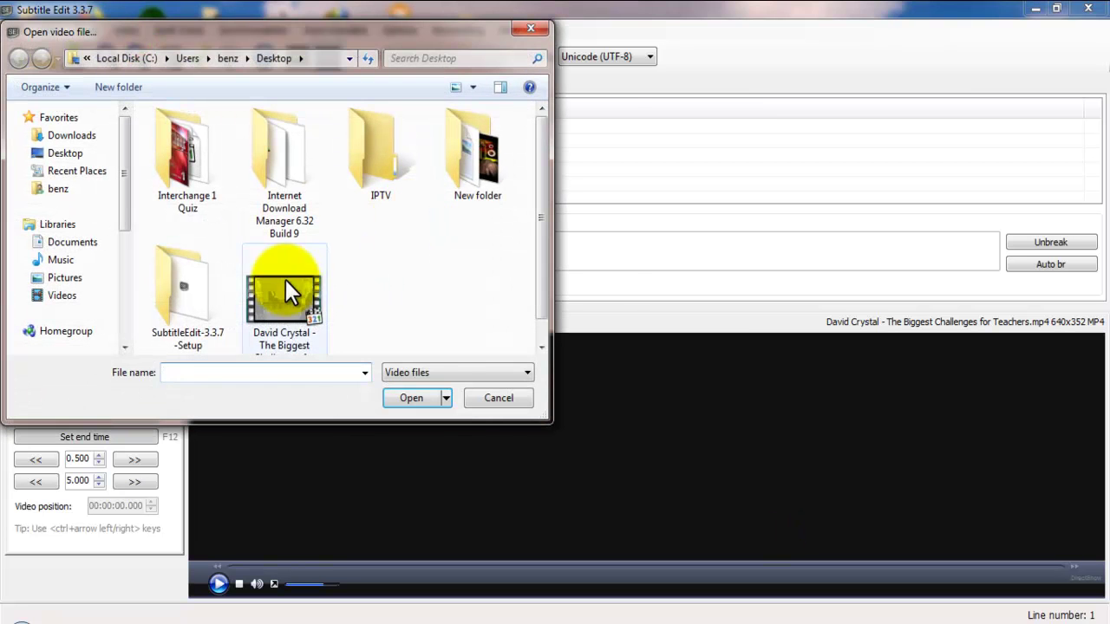
{"action": "left_click", "coordinate": [285, 279]}
{"action": "left_click", "coordinate": [419, 398]}
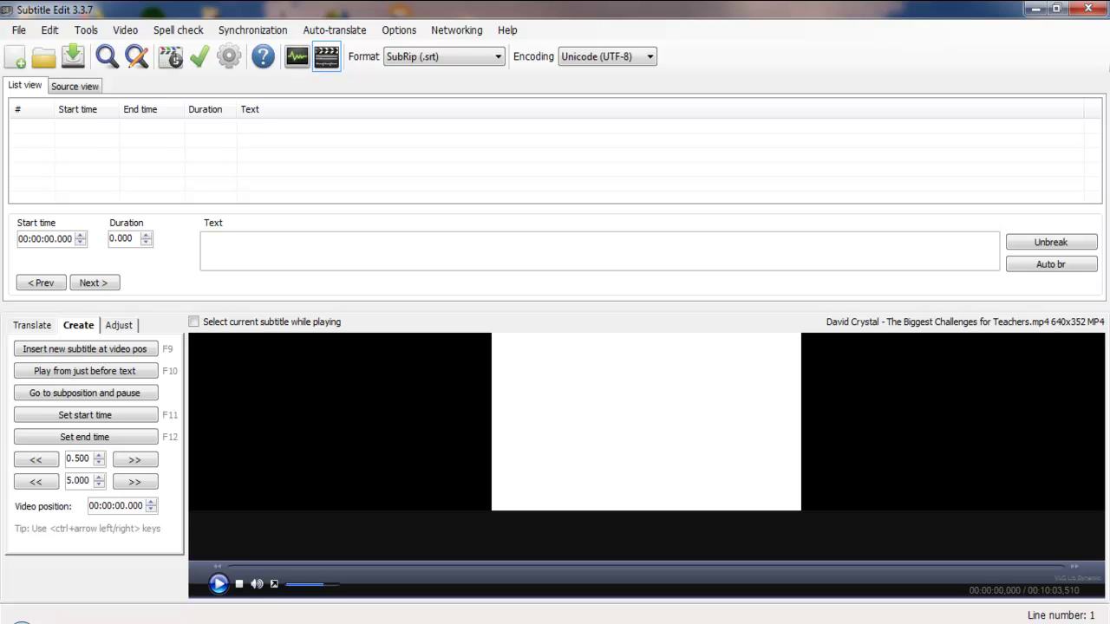
Play the video, pause it at about 6.35 seconds and insert a new subtitle at that position.
{"action": "left_click", "coordinate": [218, 583]}
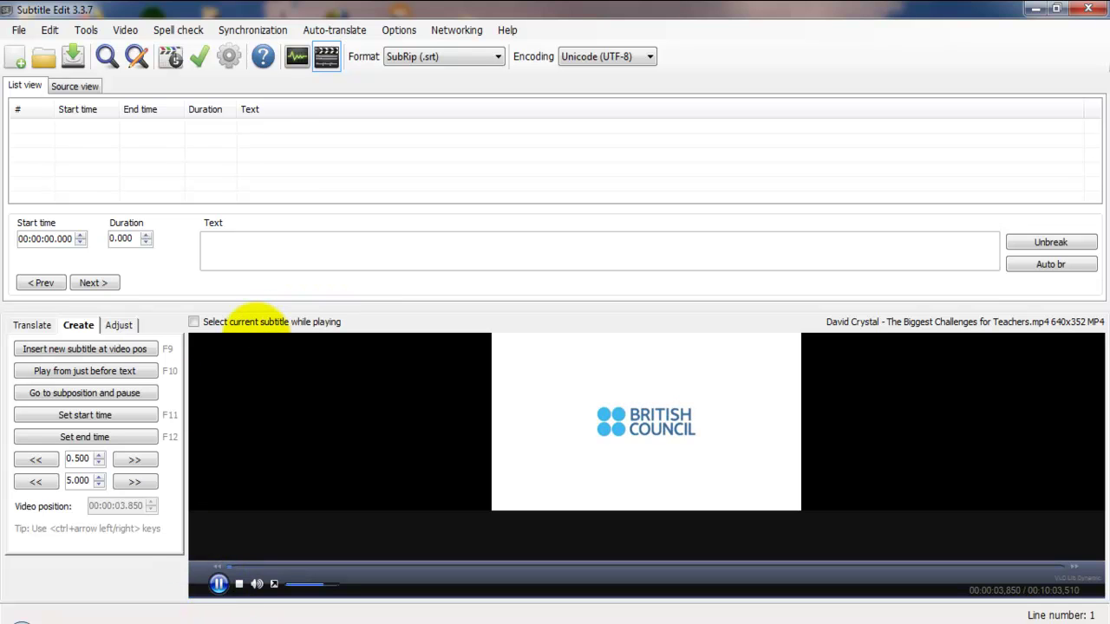
{"action": "left_click", "coordinate": [218, 583]}
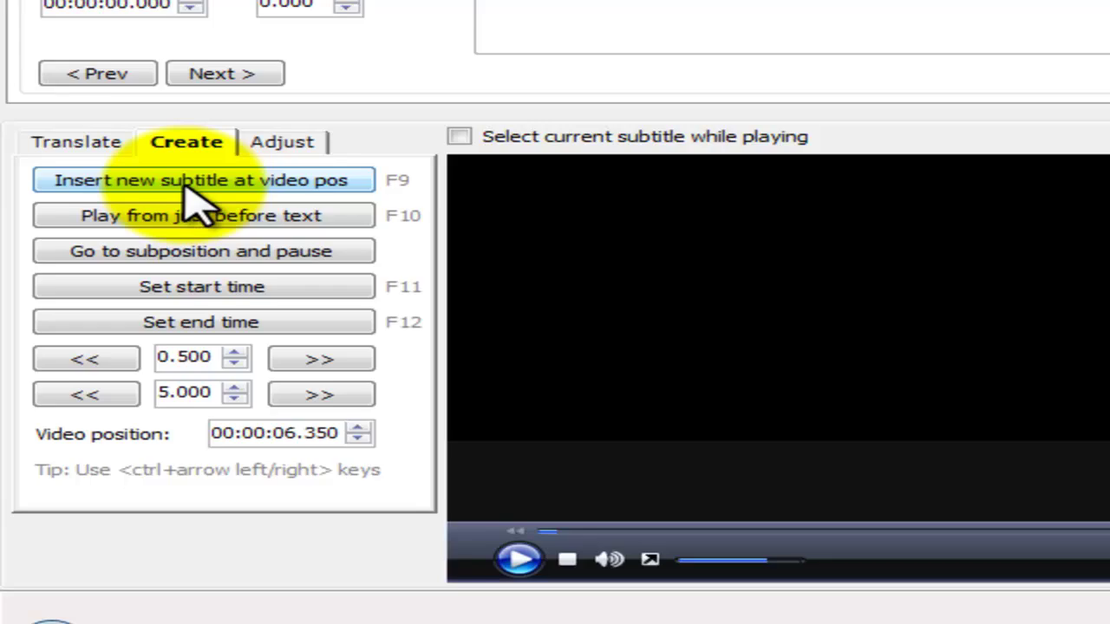
{"action": "left_click", "coordinate": [184, 182]}
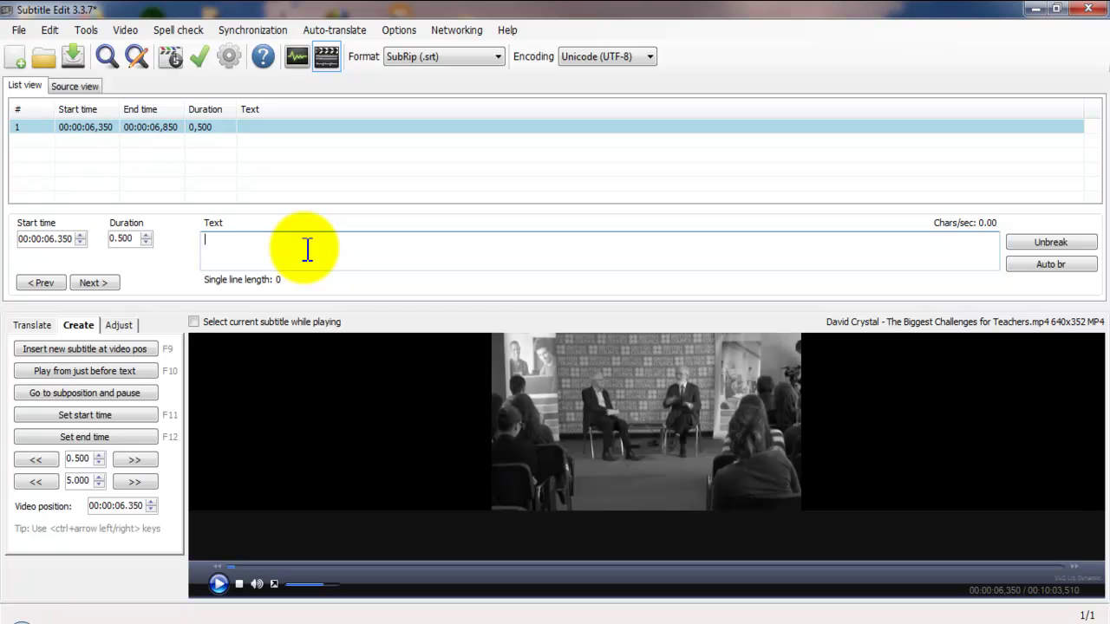
Enter "Subscribe to my channel" as the first subtitle's text and set its duration to 6.565 seconds.
{"action": "type", "text": "Subscri"}
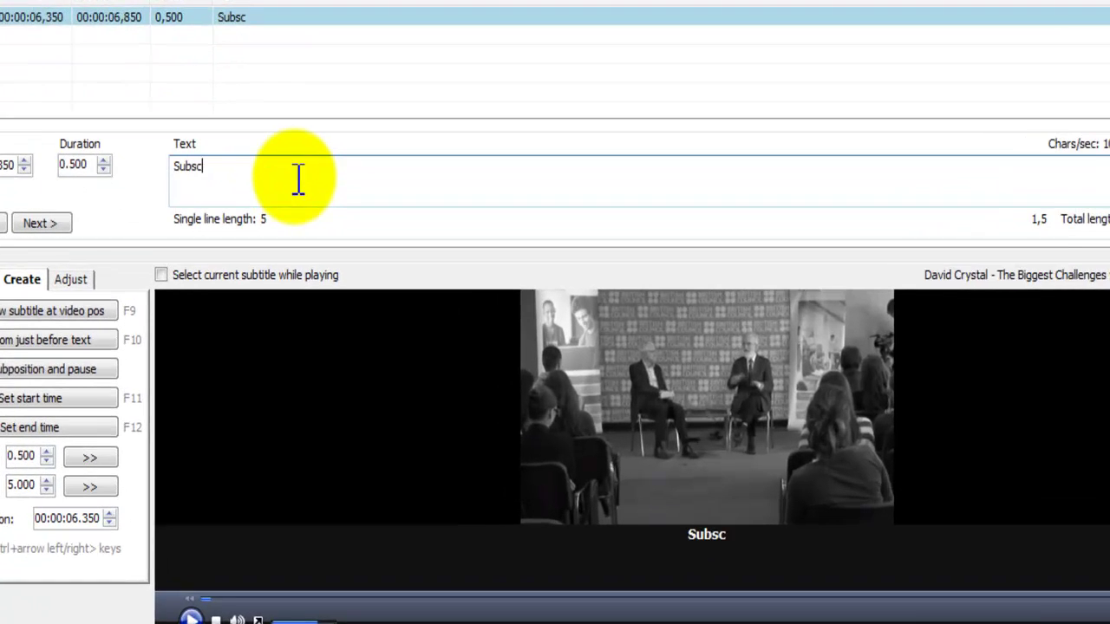
{"action": "type", "text": "be to my"}
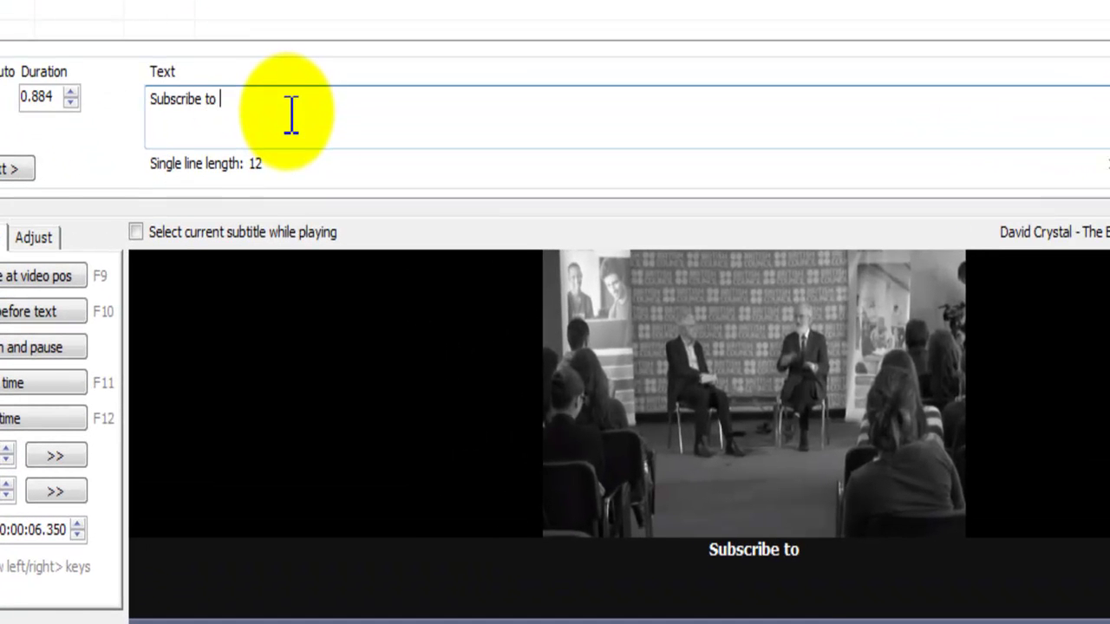
{"action": "type", "text": " channel"}
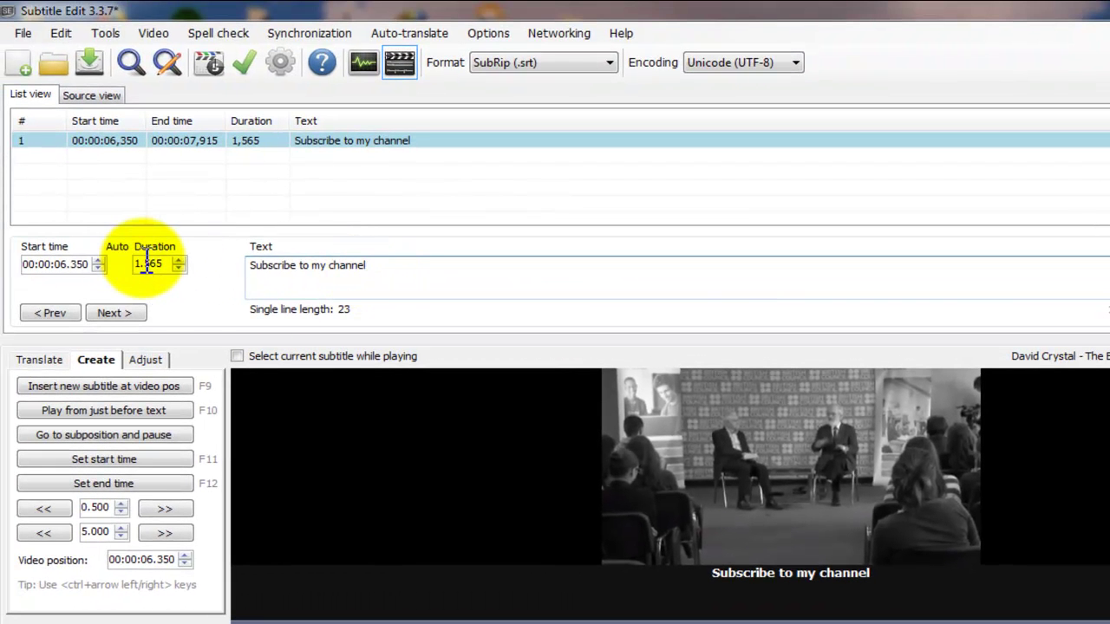
{"action": "left_click", "coordinate": [144, 269]}
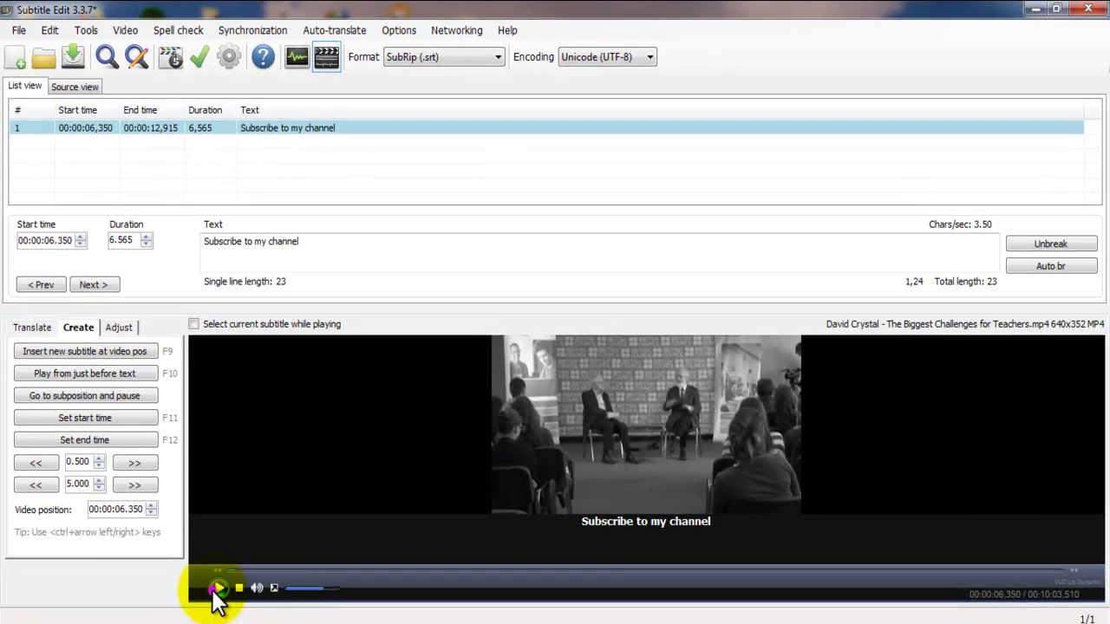
Play the video past the first subtitle, pause at about 19.35 seconds and insert a second subtitle there.
{"action": "left_click", "coordinate": [234, 608]}
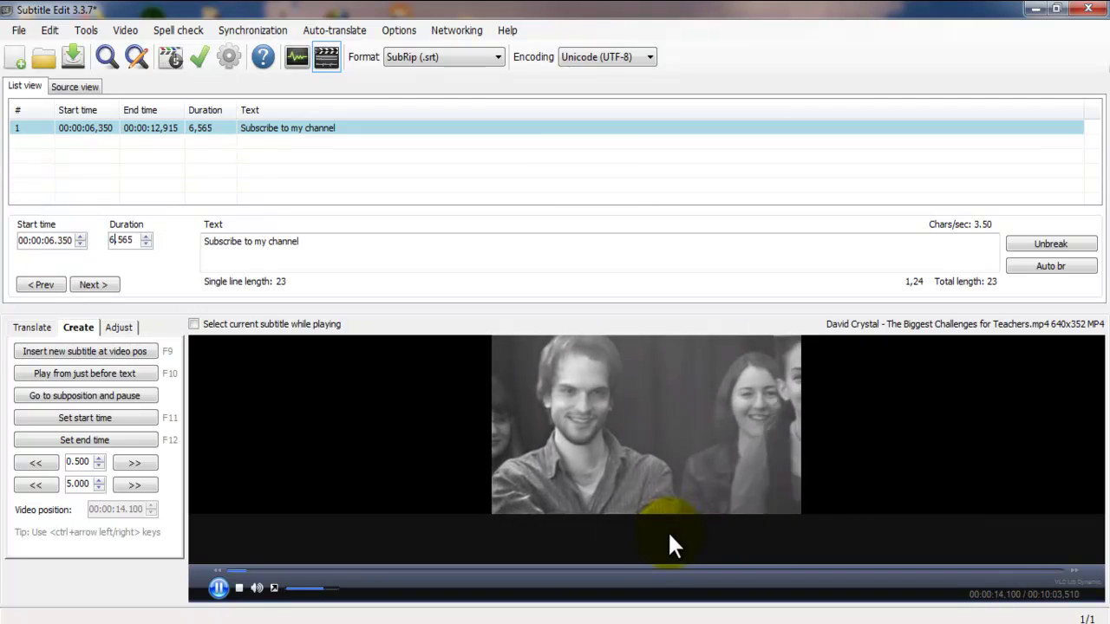
{"action": "left_click", "coordinate": [217, 588]}
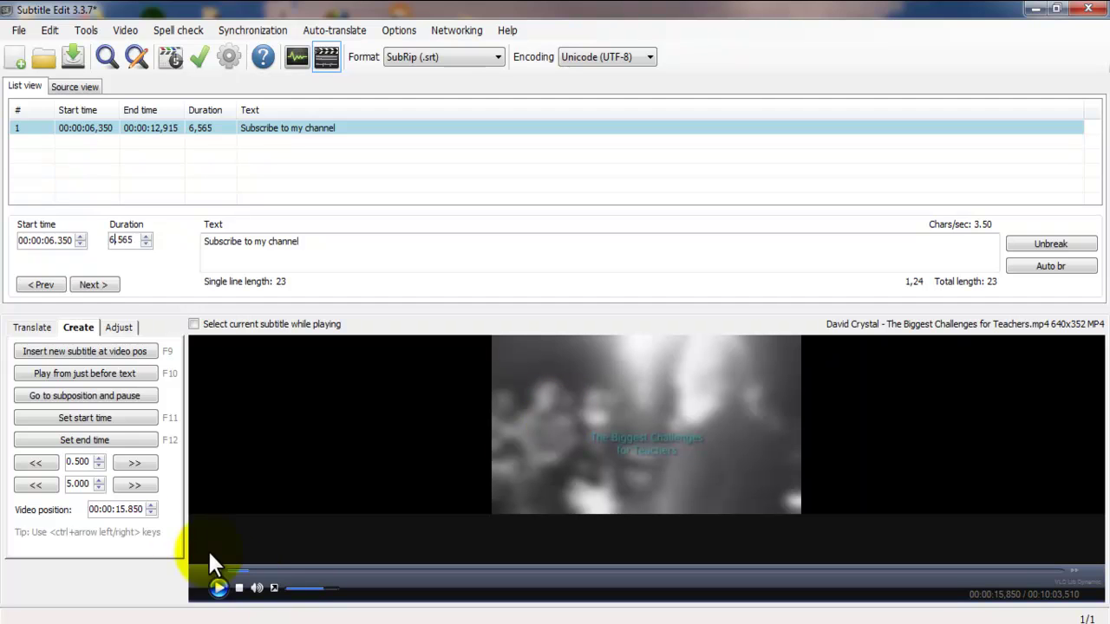
{"action": "left_click", "coordinate": [218, 589]}
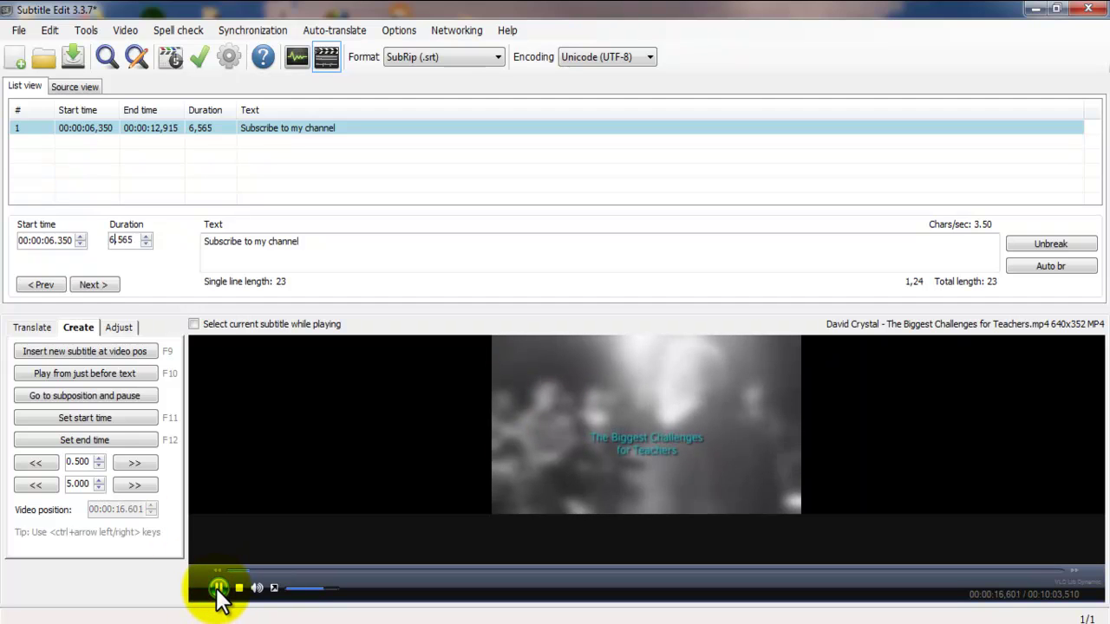
{"action": "left_click", "coordinate": [217, 589]}
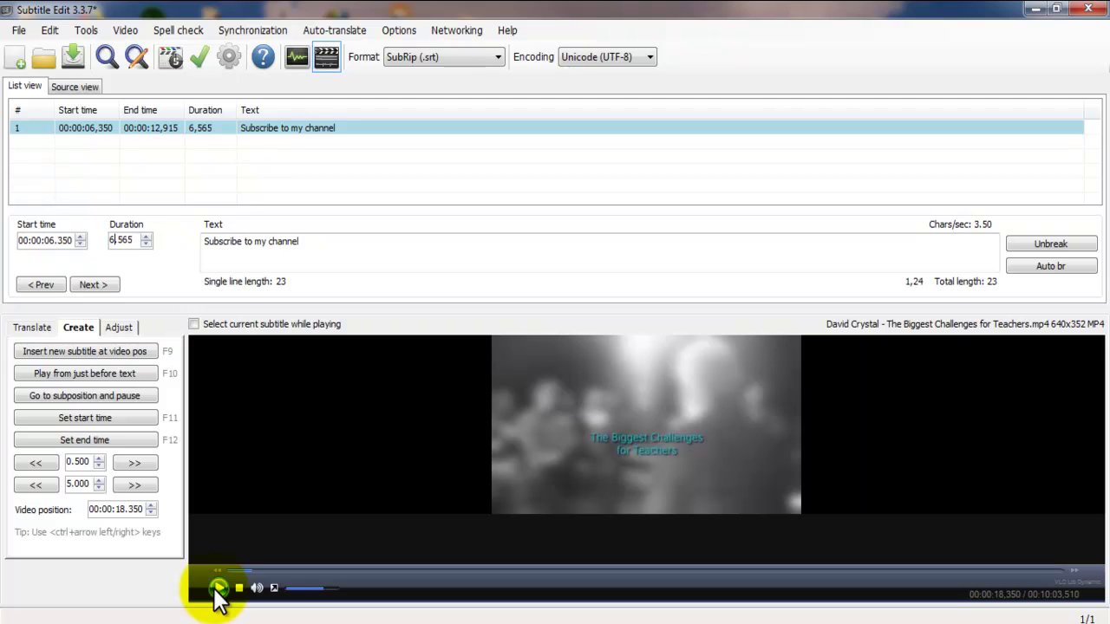
{"action": "left_click", "coordinate": [217, 591]}
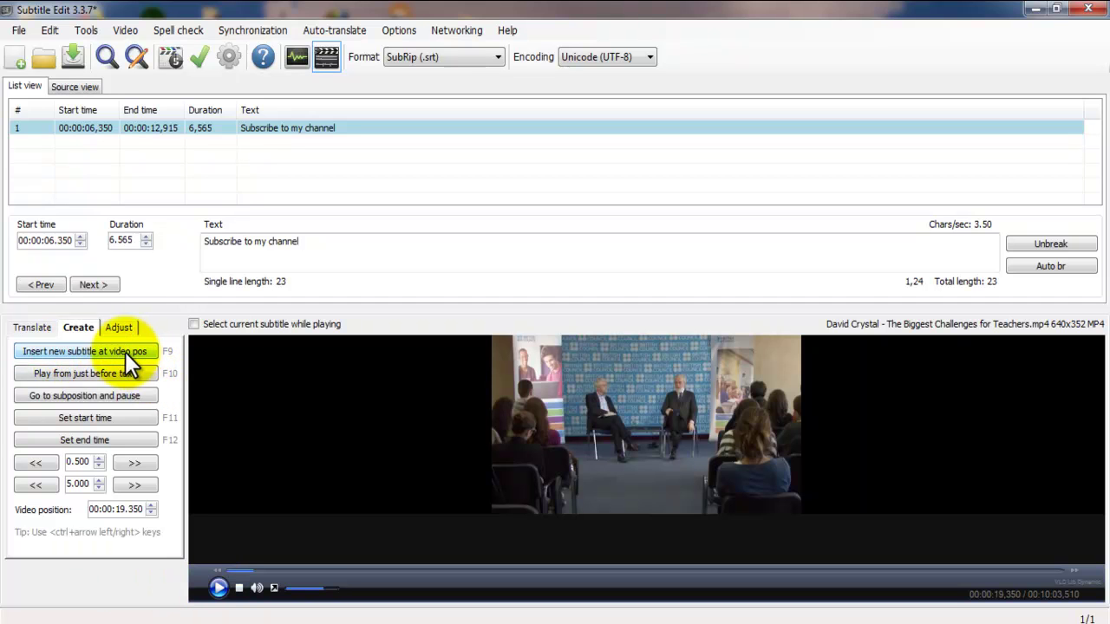
{"action": "left_click", "coordinate": [101, 352]}
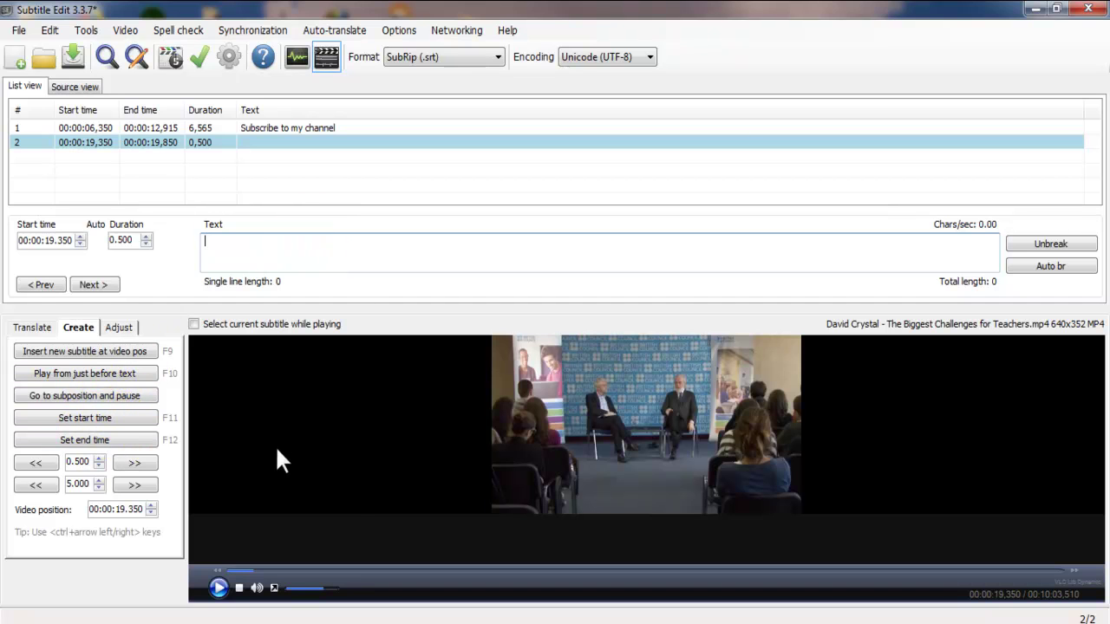
Advance the video to about 20.1 seconds and set the second subtitle's start time to that position.
{"action": "left_click", "coordinate": [218, 587]}
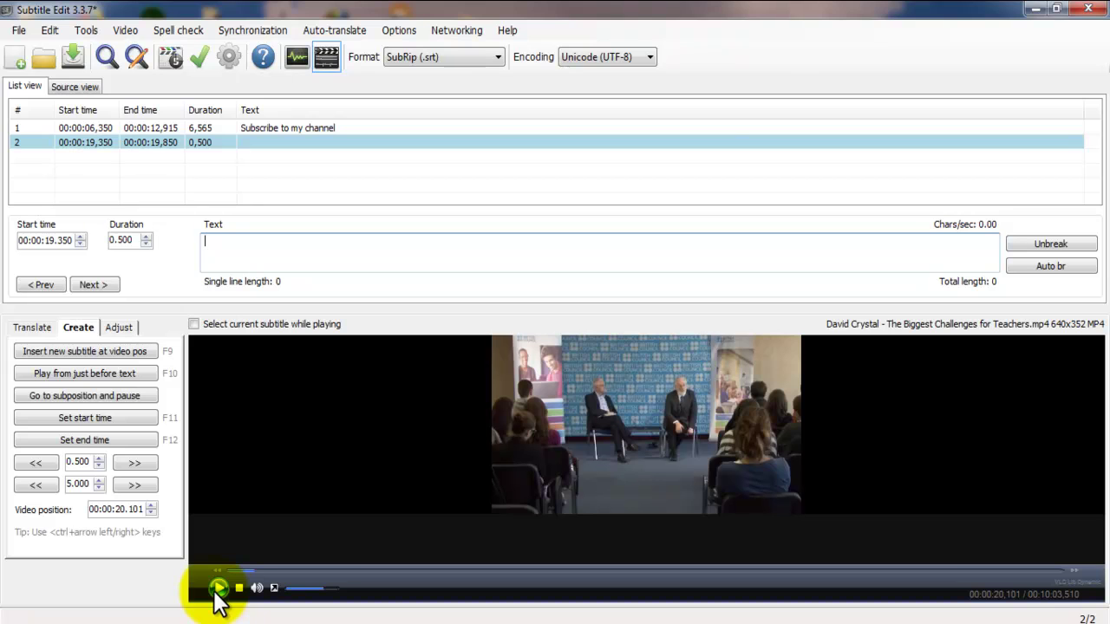
{"action": "left_click", "coordinate": [100, 413]}
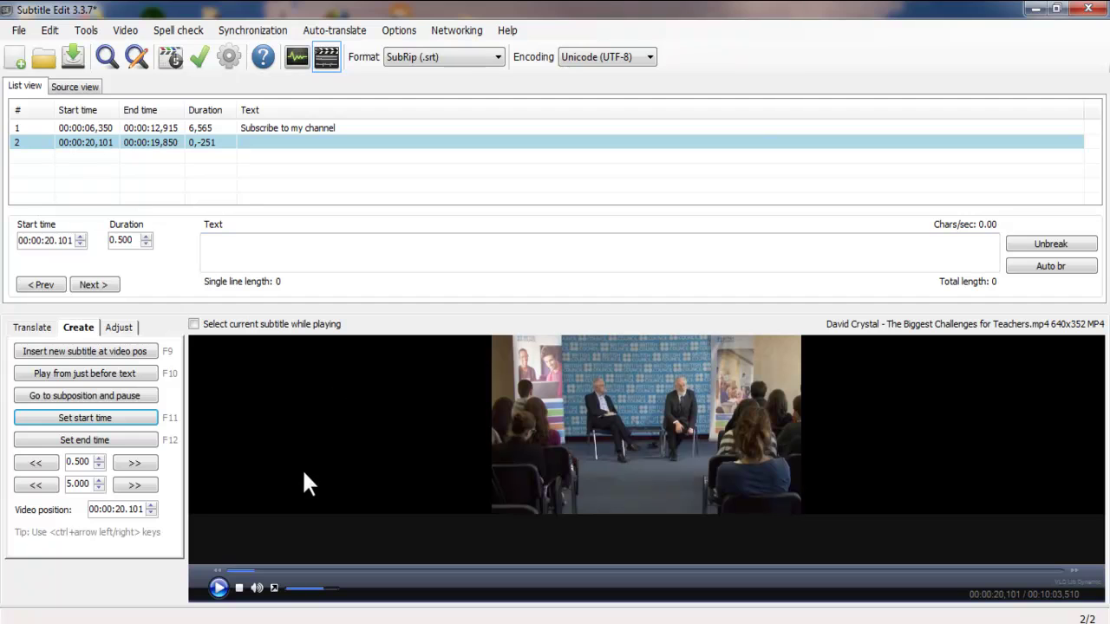
{"action": "left_click", "coordinate": [320, 253]}
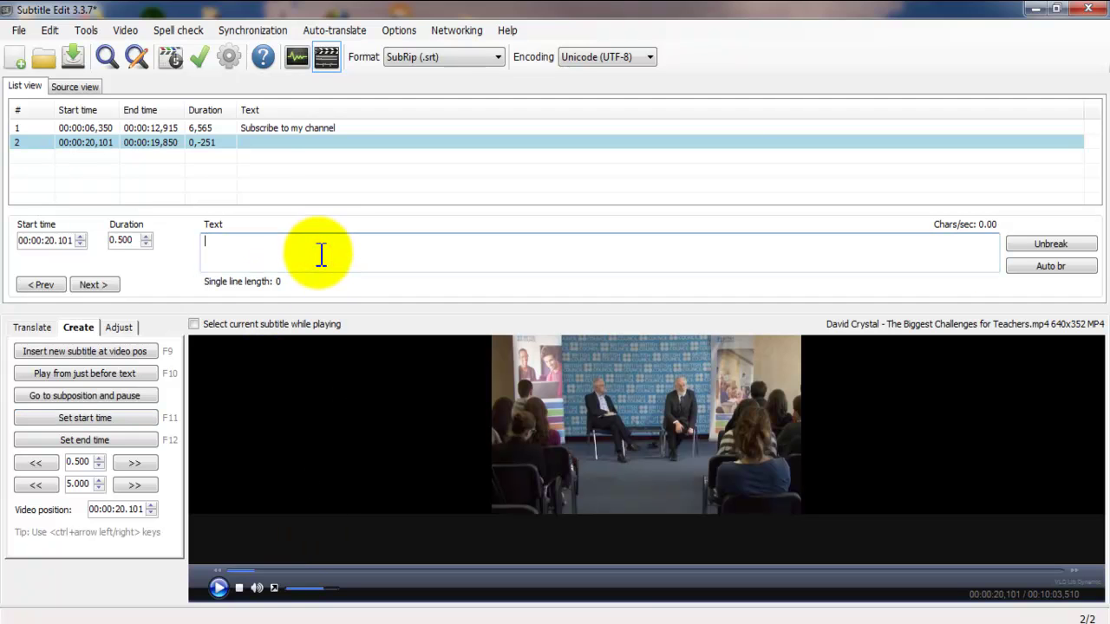
Listen to the next words and enter "The biggest challenge, without a doubt," as the second subtitle's first line.
{"action": "left_click", "coordinate": [219, 587]}
{"action": "left_click", "coordinate": [218, 588]}
{"action": "left_click", "coordinate": [285, 245]}
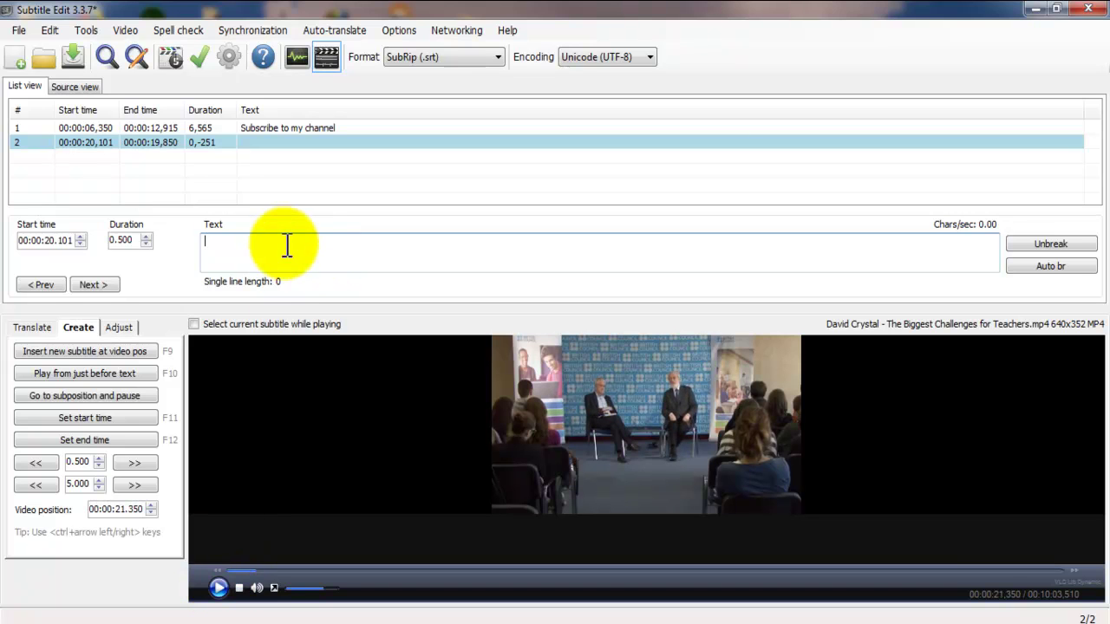
{"action": "type", "text": "The "}
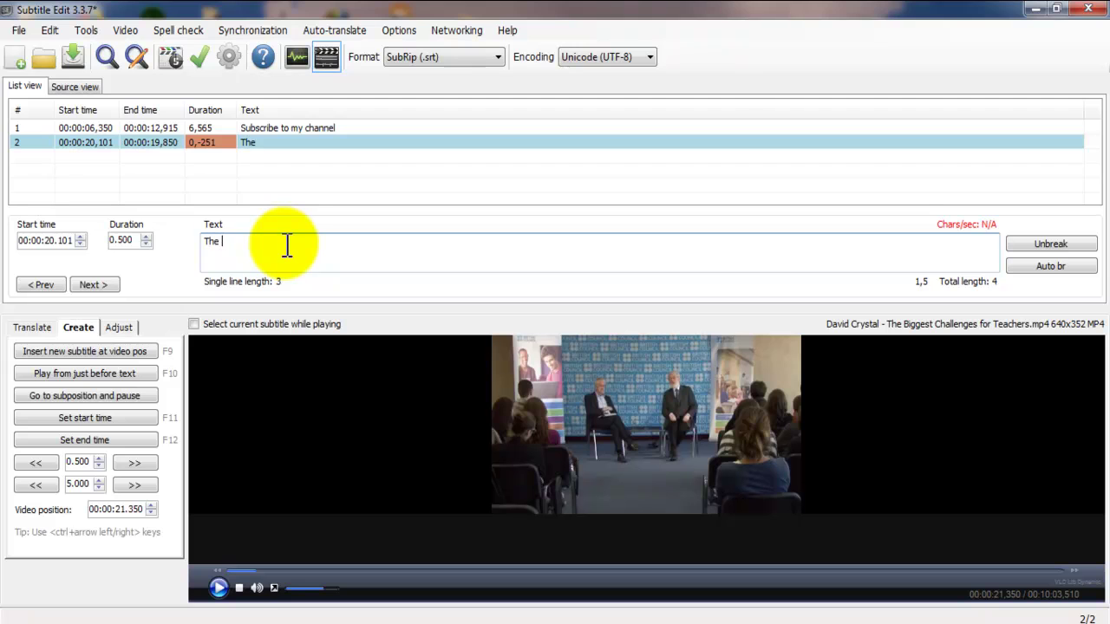
{"action": "type", "text": "biggest challenge, without a doubt,"}
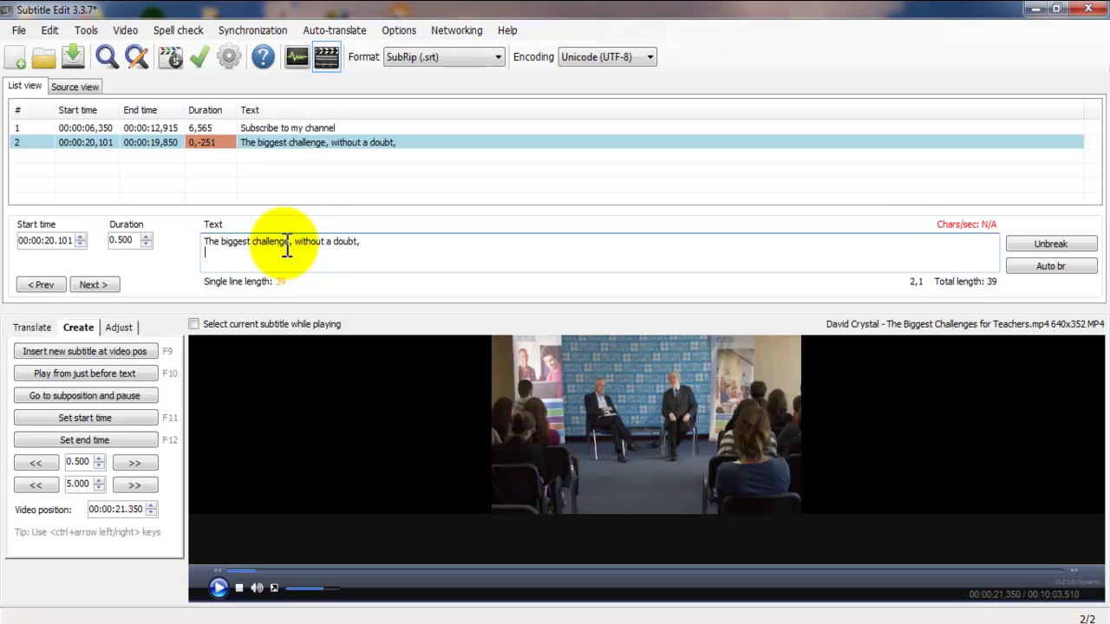
Transcribe "is to keep pace with language change" as the second subtitle's second line and set its end time at about 23.35 seconds.
{"action": "left_click", "coordinate": [219, 588]}
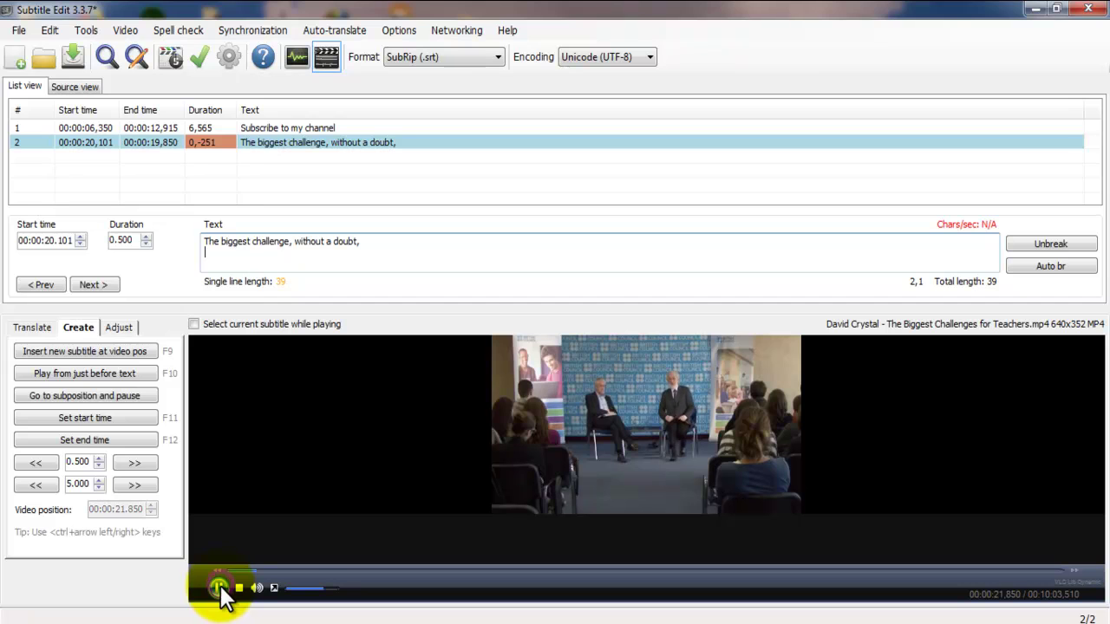
{"action": "left_click", "coordinate": [219, 588]}
{"action": "type", "text": "is to keep pace with language"}
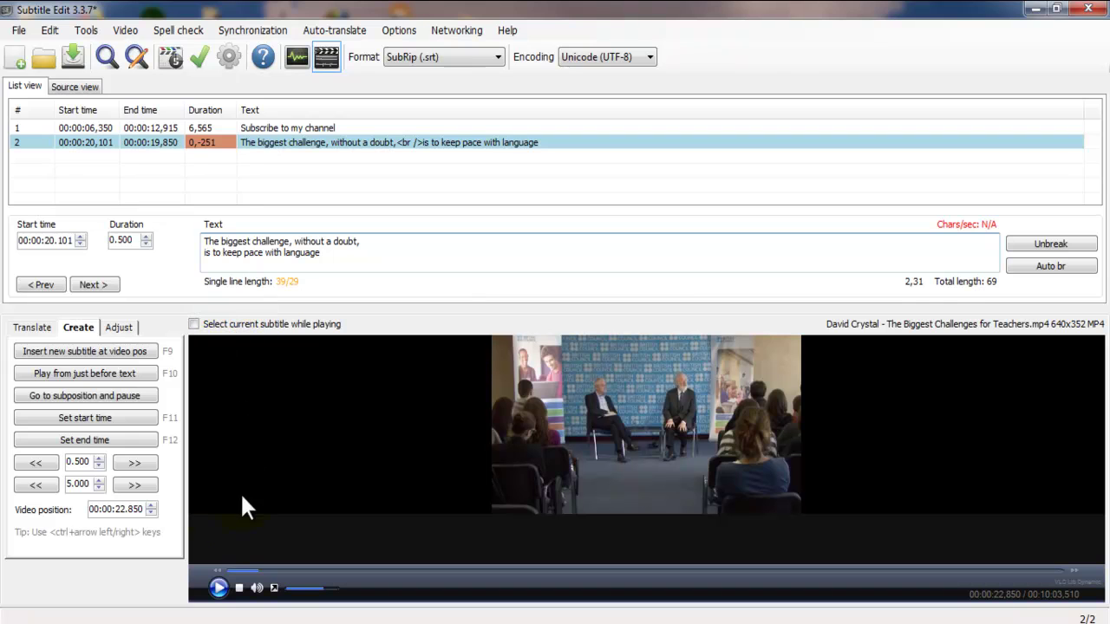
{"action": "left_click", "coordinate": [218, 588]}
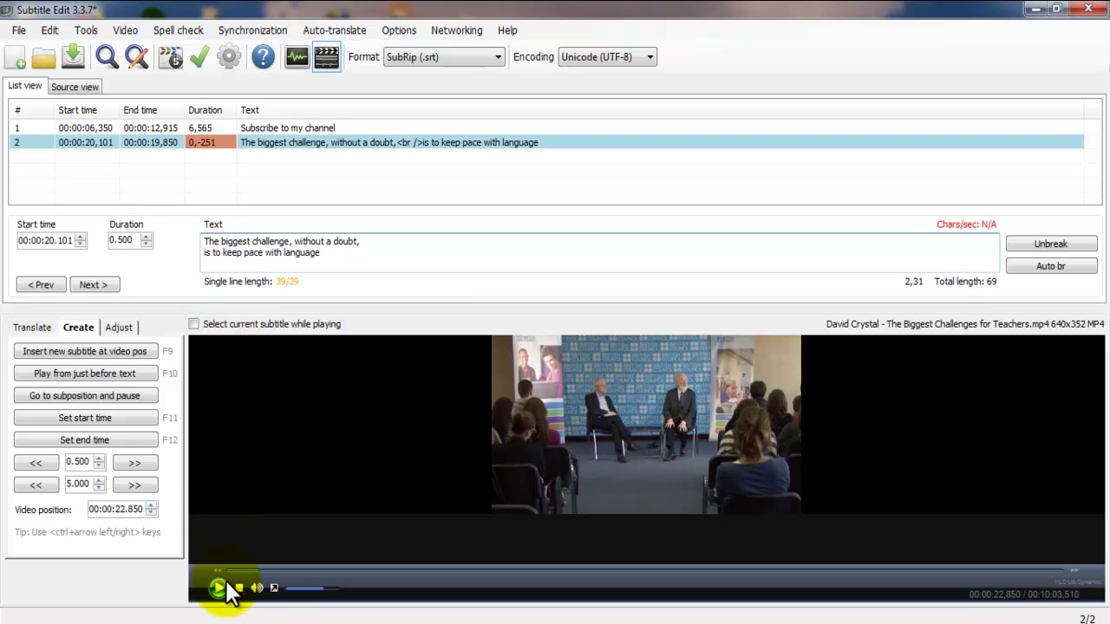
{"action": "left_click", "coordinate": [254, 570]}
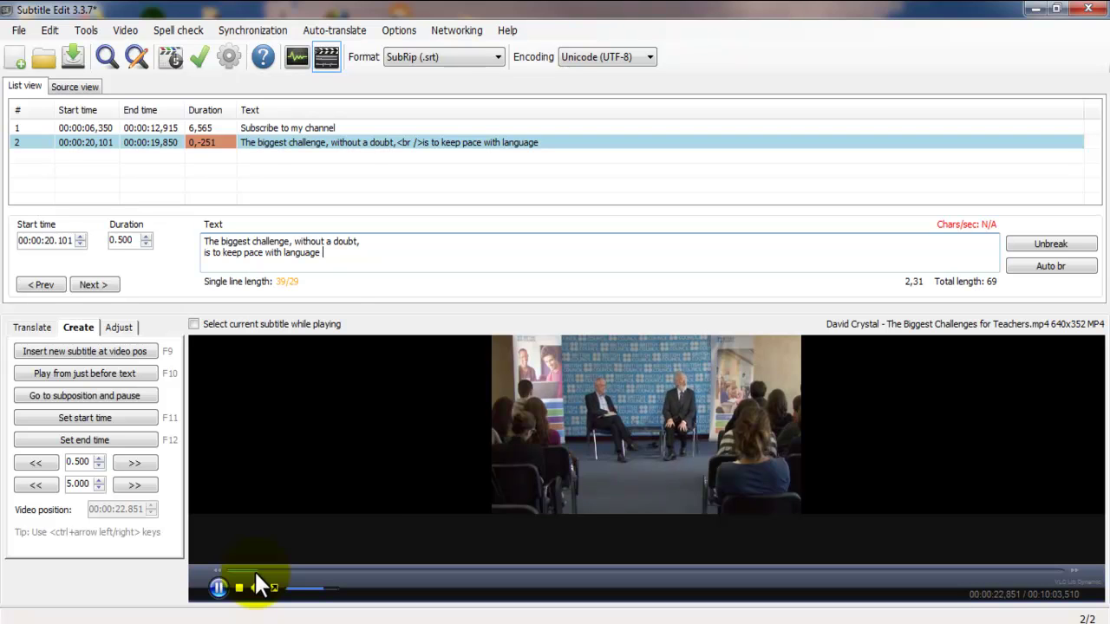
{"action": "left_click", "coordinate": [218, 588]}
{"action": "type", "text": "change"}
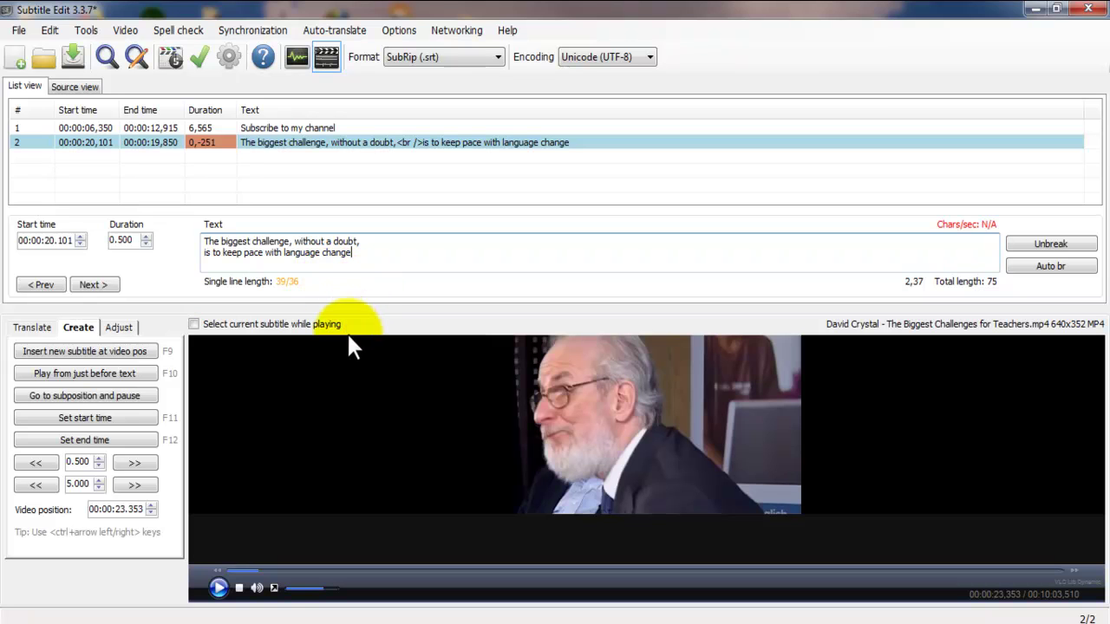
{"action": "left_click", "coordinate": [125, 443]}
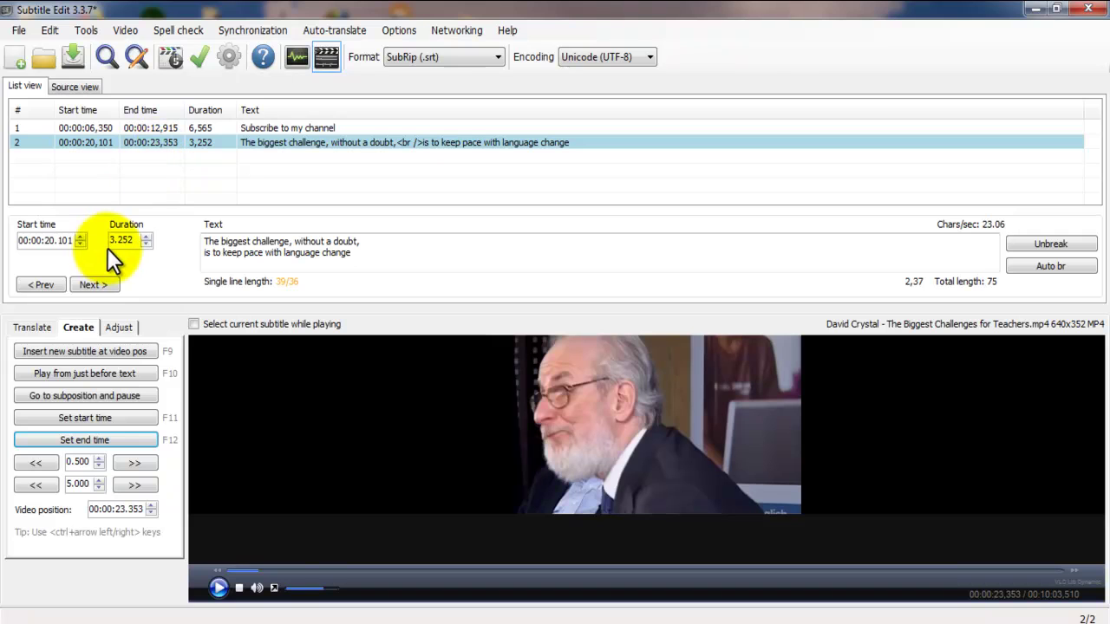
Replay the second subtitle from its start, pause at about 23.6 seconds and insert a third subtitle there.
{"action": "left_click", "coordinate": [104, 399]}
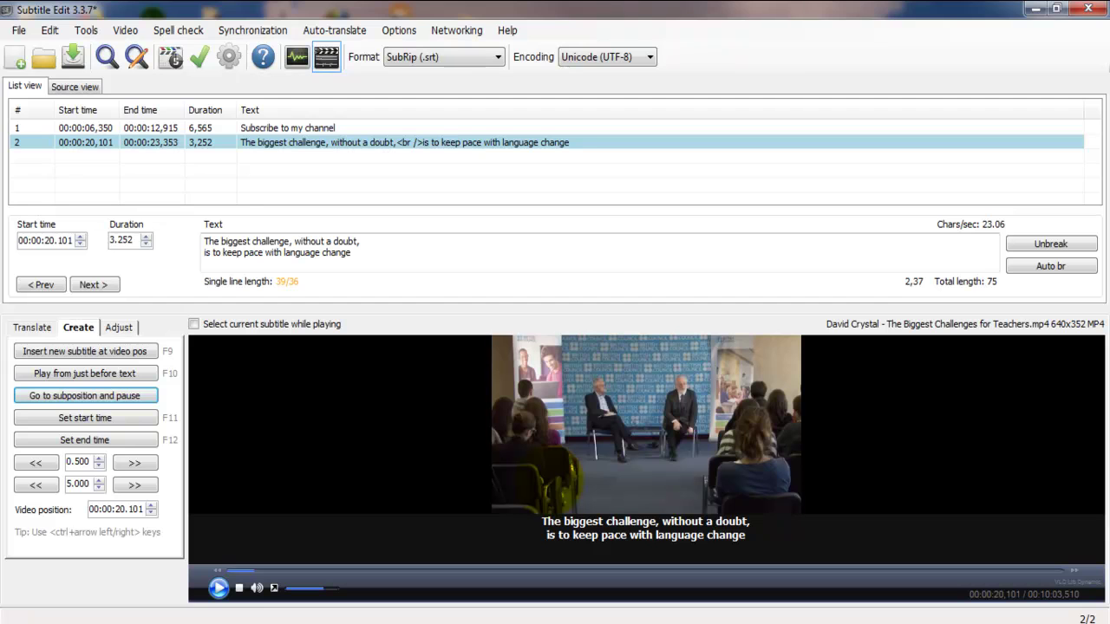
{"action": "left_click", "coordinate": [221, 590]}
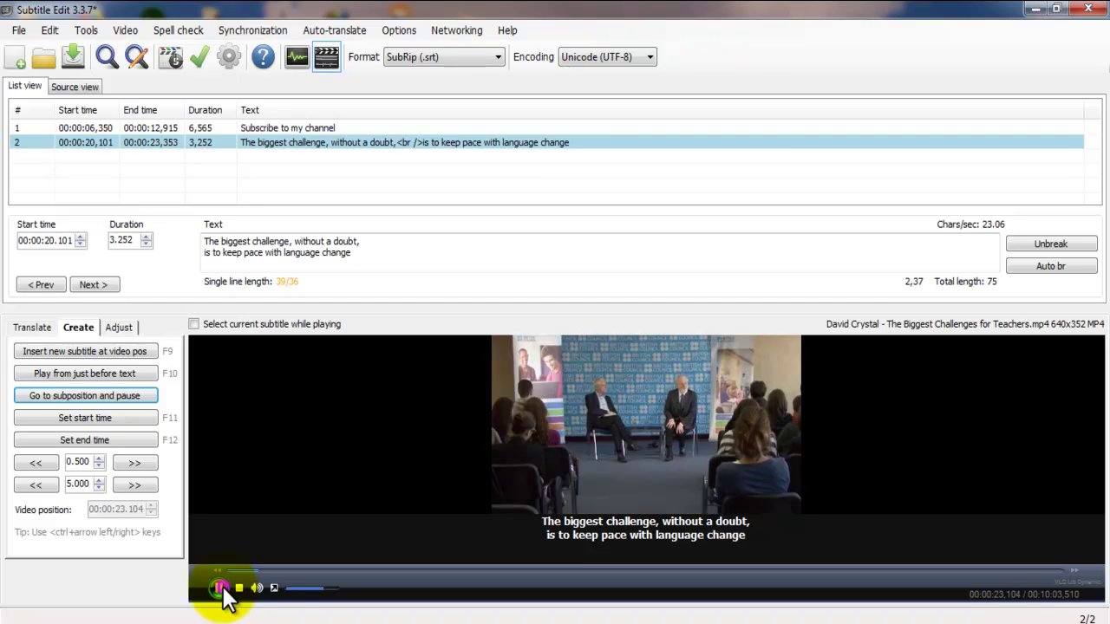
{"action": "left_click", "coordinate": [218, 589]}
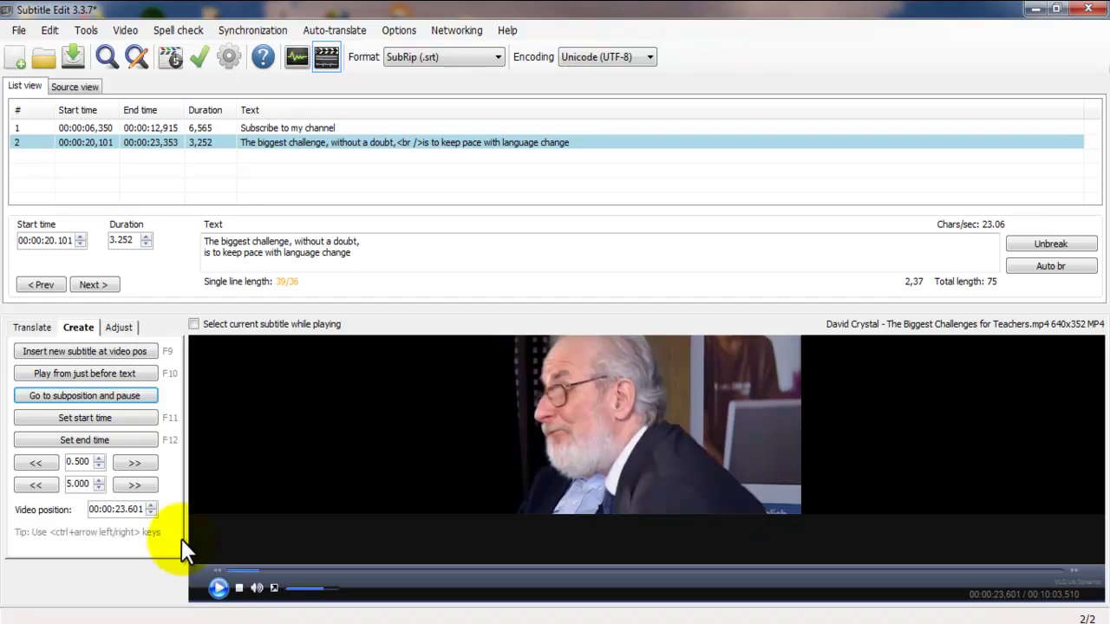
{"action": "left_click", "coordinate": [123, 352]}
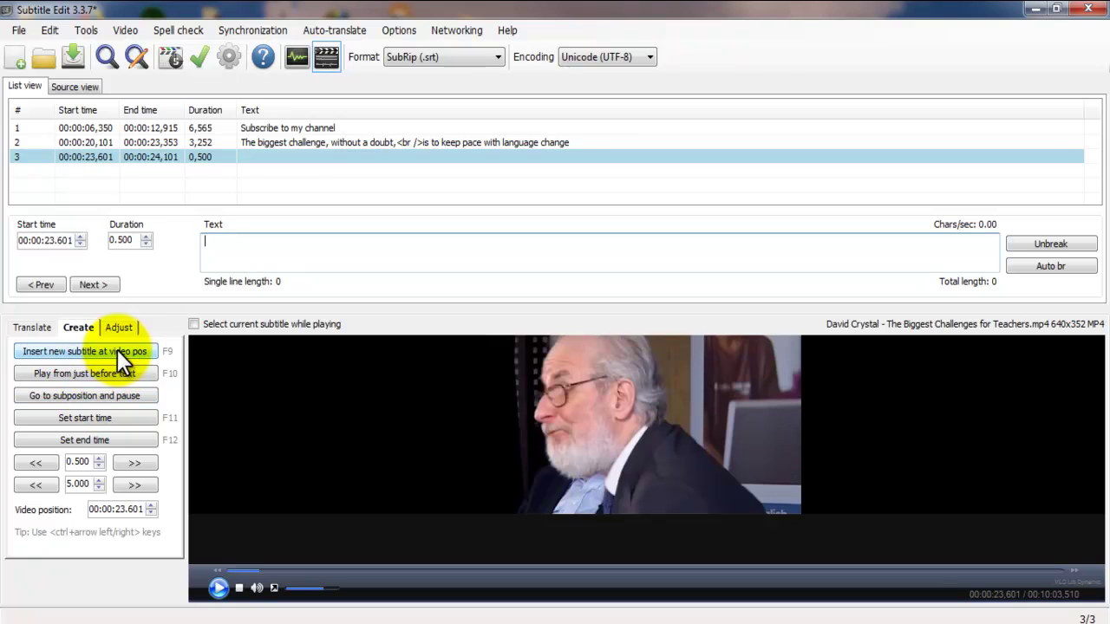
Play on to about 27.6 seconds and enter "No question" and "That is the difficulty" as the third subtitle's two lines.
{"action": "left_click", "coordinate": [220, 587]}
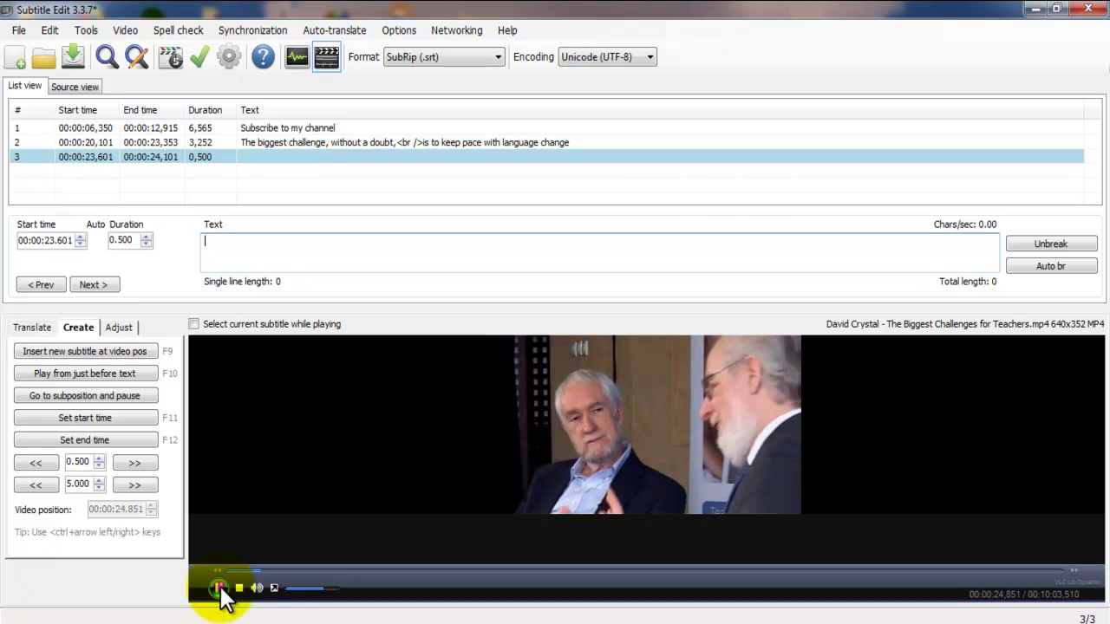
{"action": "left_click", "coordinate": [220, 587]}
{"action": "left_click", "coordinate": [221, 587]}
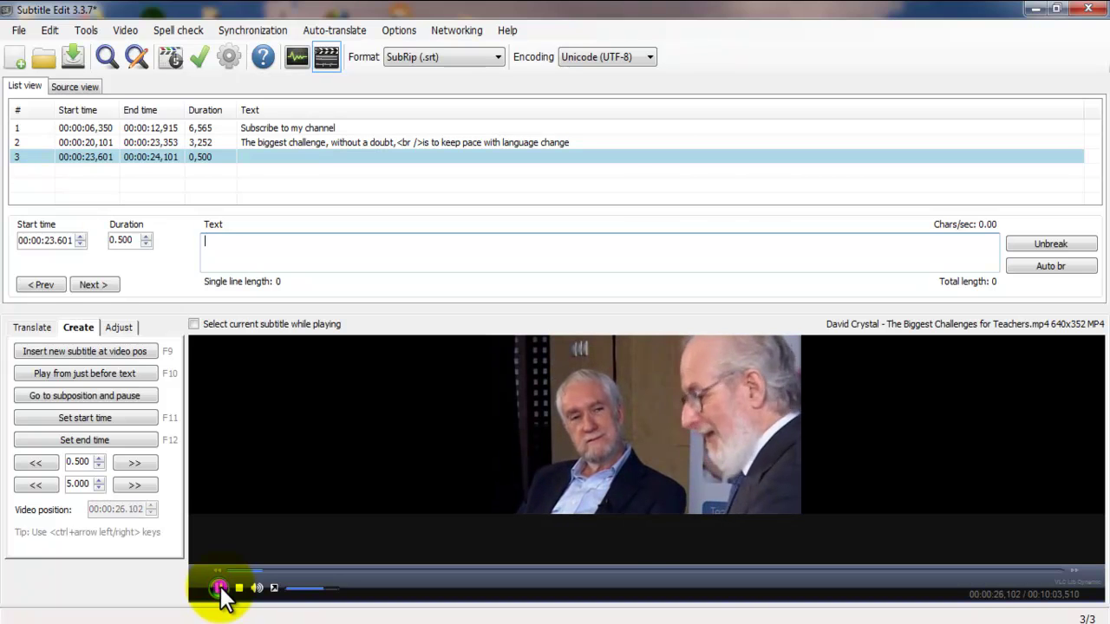
{"action": "left_click", "coordinate": [220, 590]}
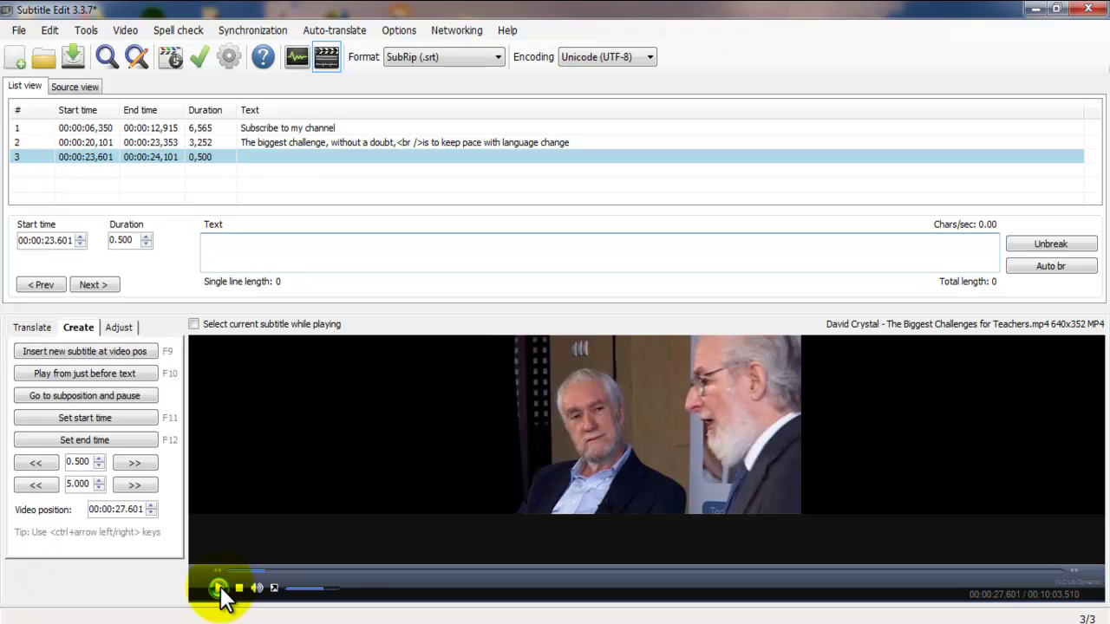
{"action": "type", "text": "No"}
{"action": "key", "text": "BackSpace"}
{"action": "type", "text": "o "}
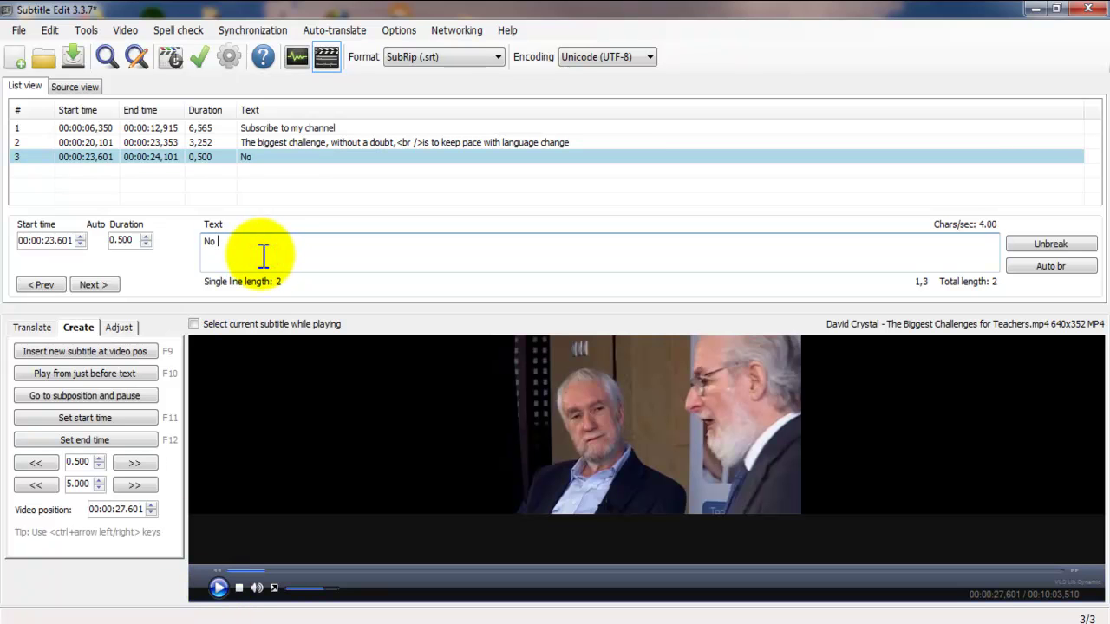
{"action": "type", "text": "question"}
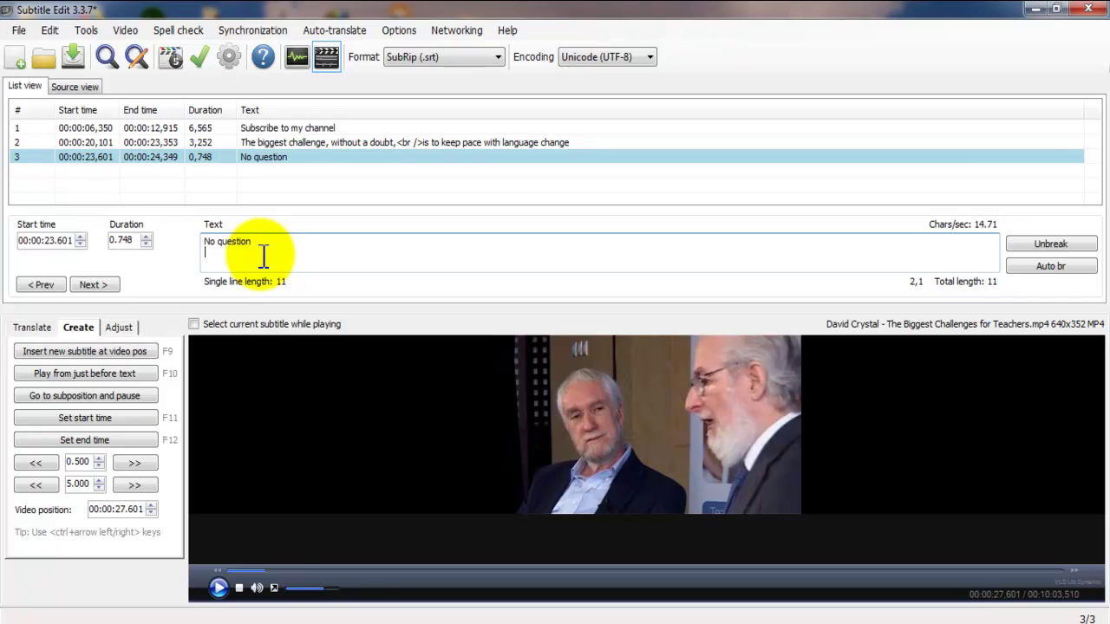
{"action": "key", "text": "Return"}
{"action": "type", "text": "That "}
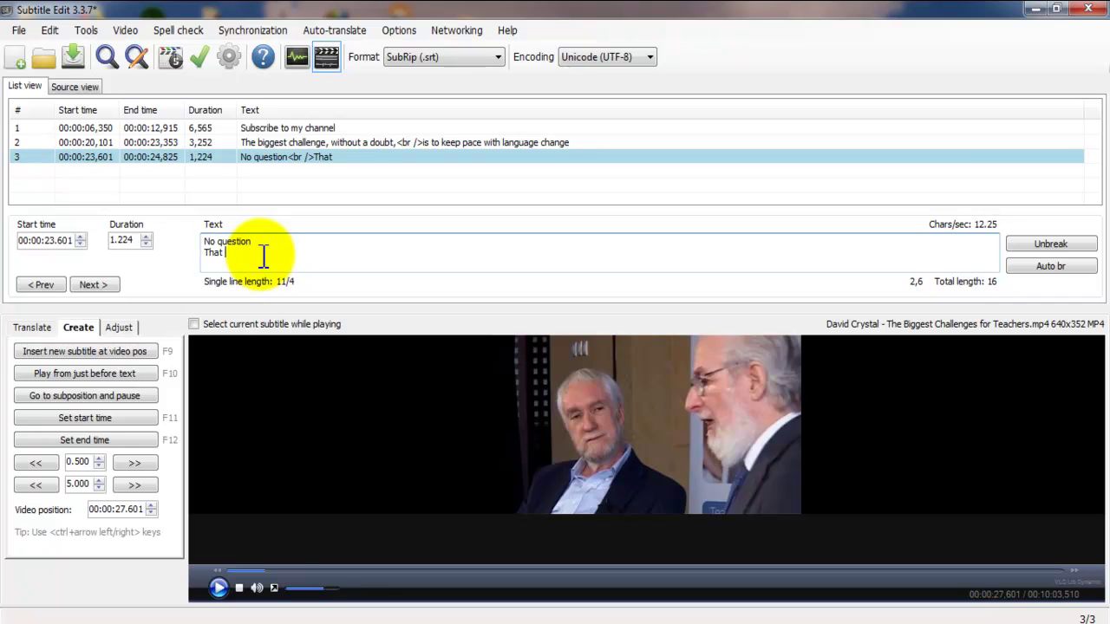
{"action": "type", "text": "is the d"}
{"action": "type", "text": "fficulty"}
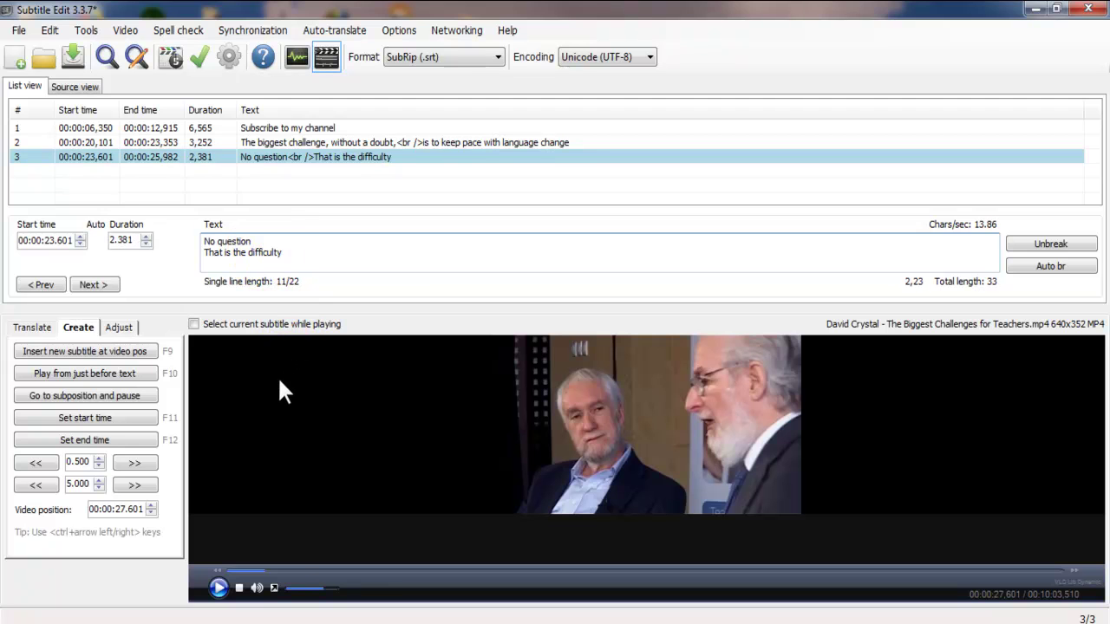
Play through the third subtitle, set its end time at about 27.755 seconds where the line ends, and replay it from its start.
{"action": "left_click", "coordinate": [260, 568]}
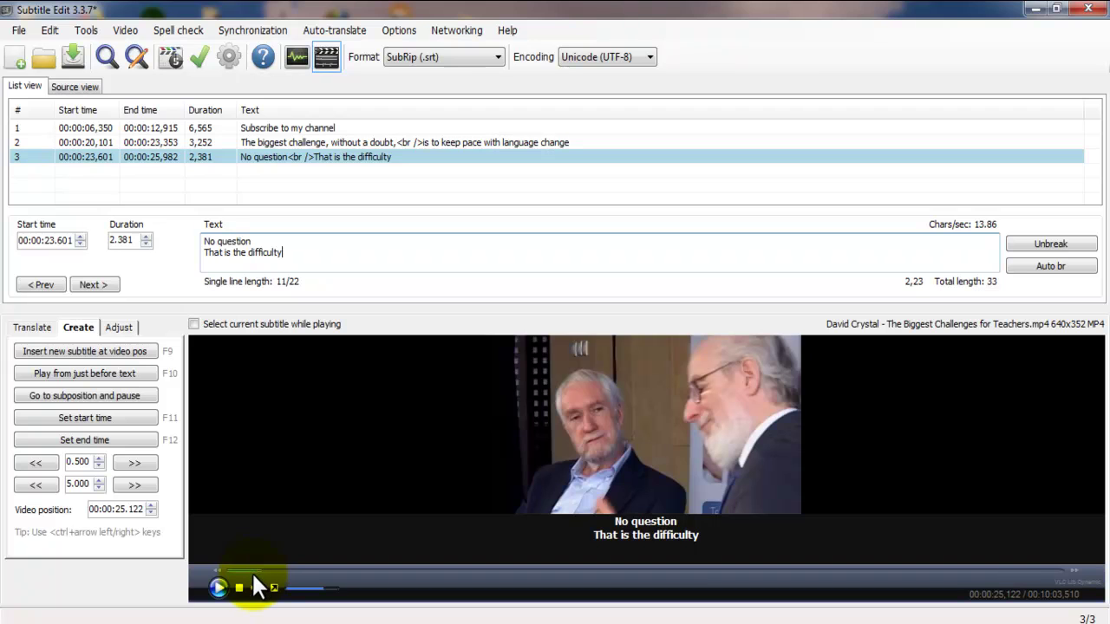
{"action": "left_click", "coordinate": [252, 572]}
{"action": "left_click", "coordinate": [218, 588]}
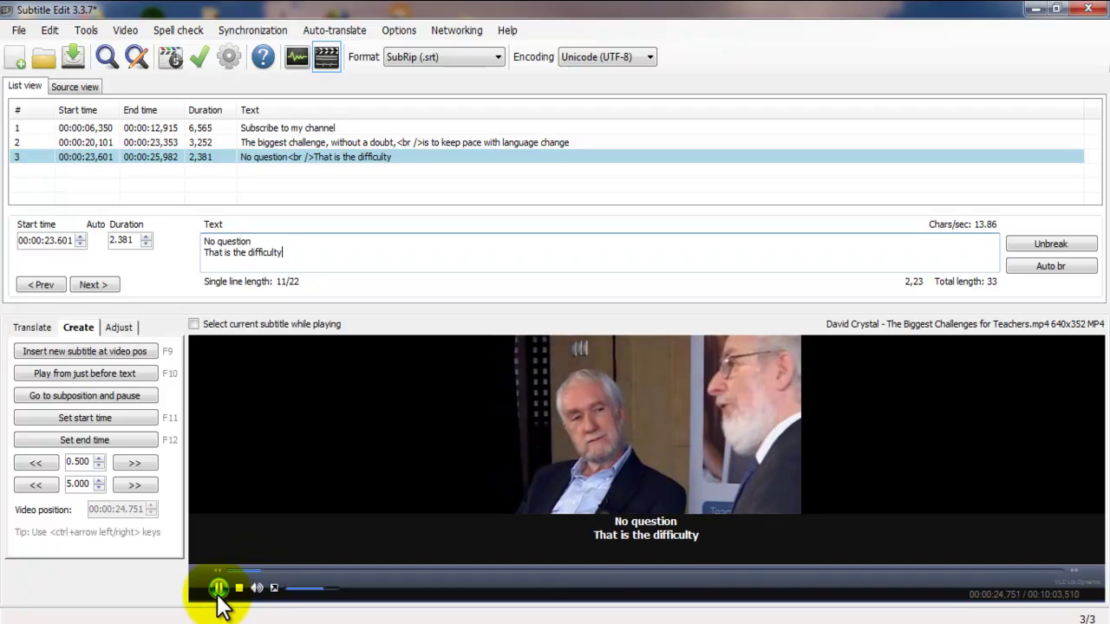
{"action": "left_click", "coordinate": [217, 588]}
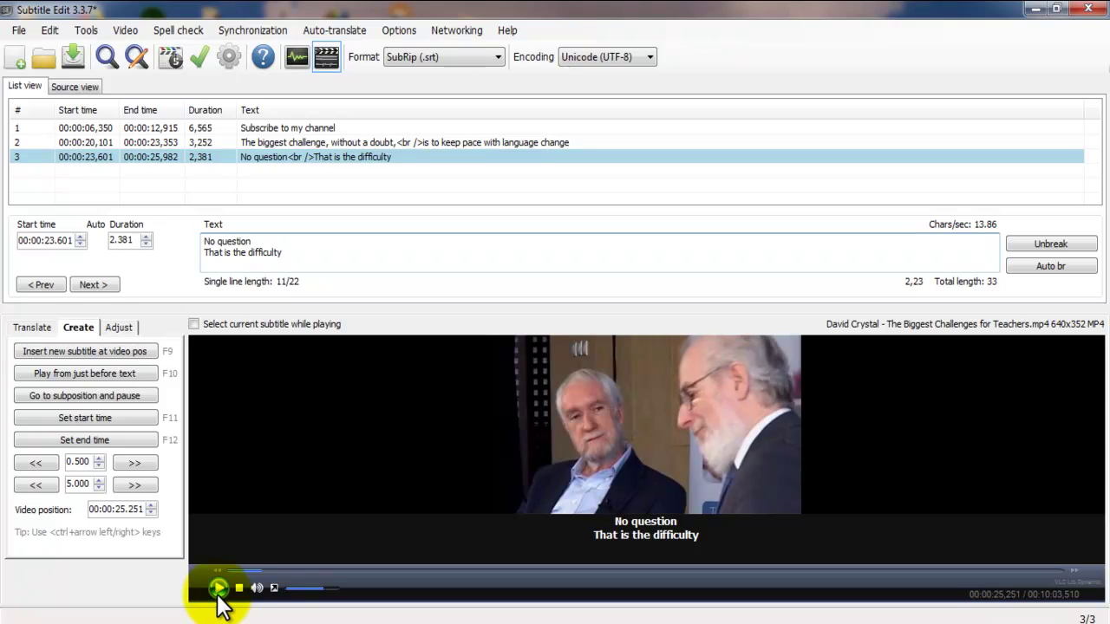
{"action": "left_click", "coordinate": [217, 588]}
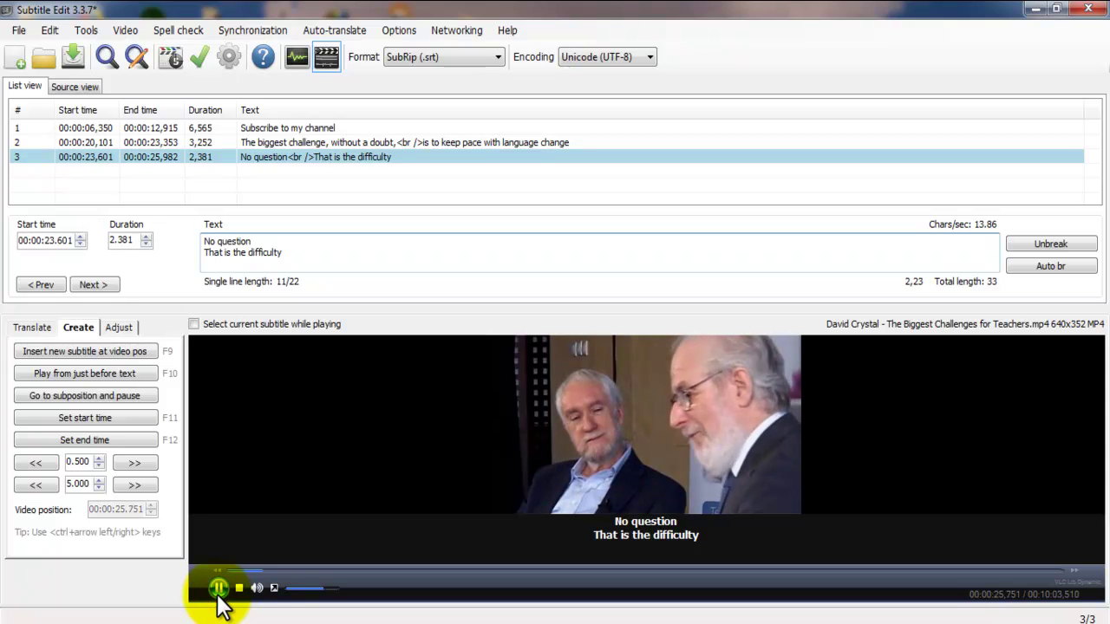
{"action": "left_click", "coordinate": [218, 588]}
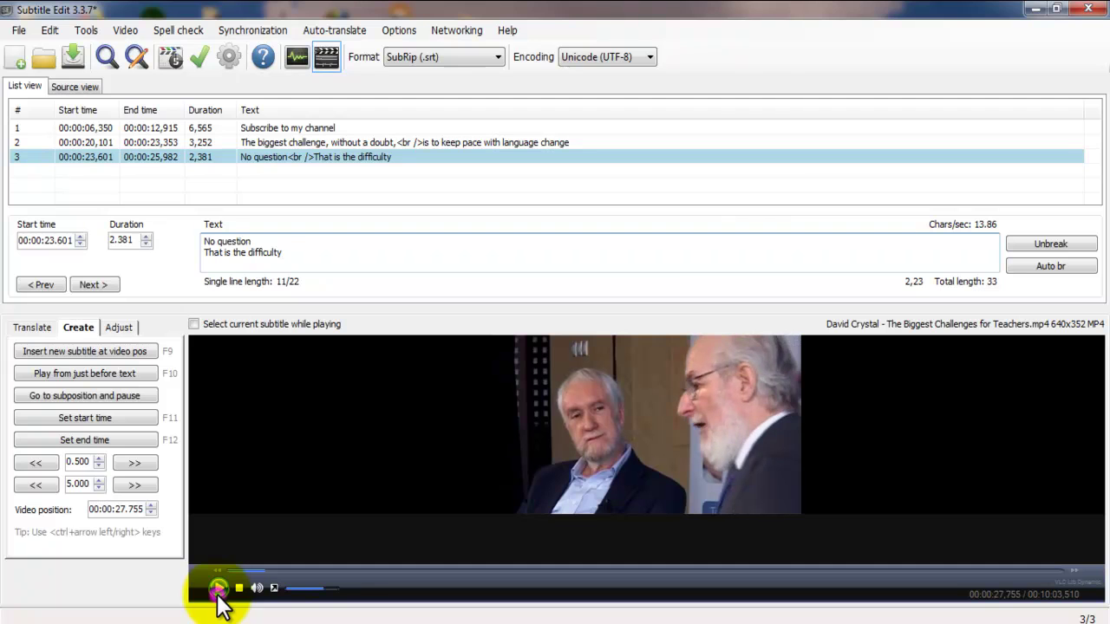
{"action": "left_click", "coordinate": [87, 444]}
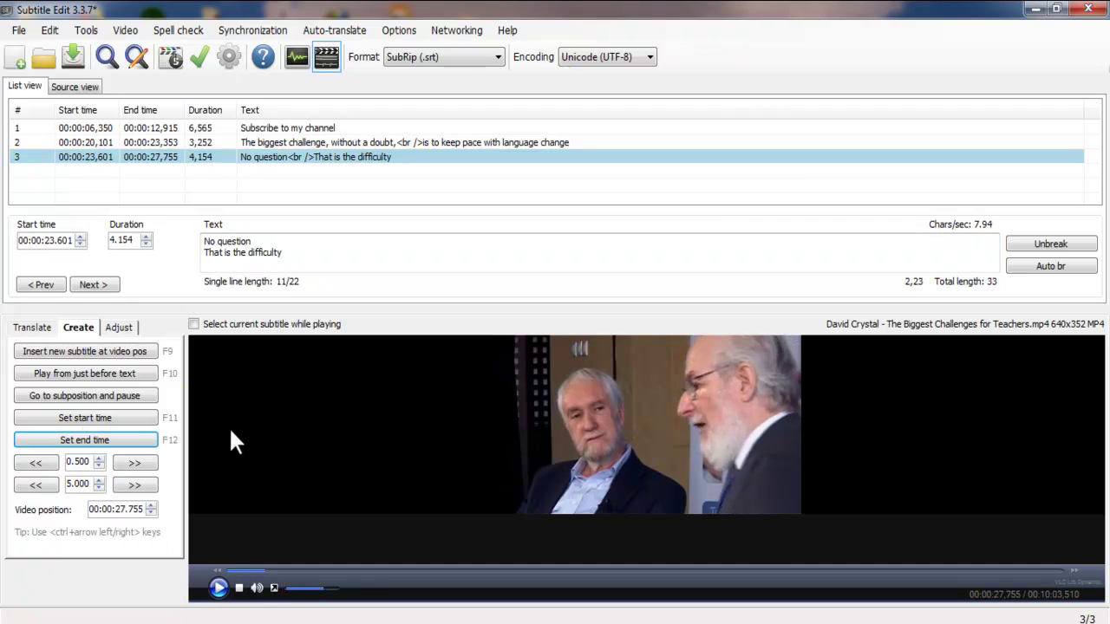
{"action": "left_click", "coordinate": [102, 398]}
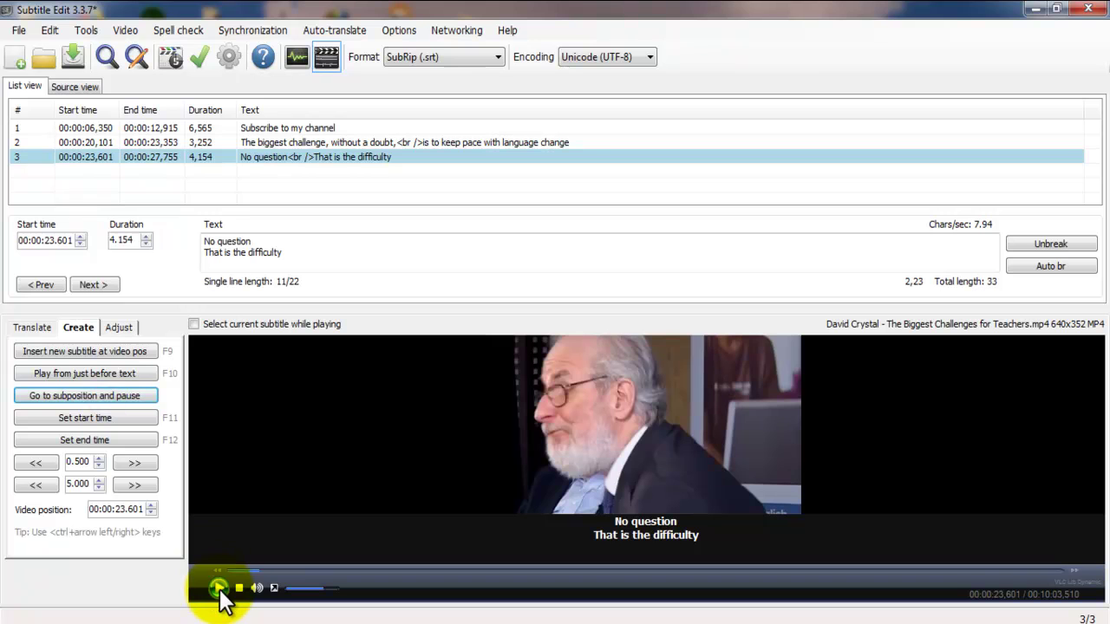
{"action": "left_click", "coordinate": [219, 586]}
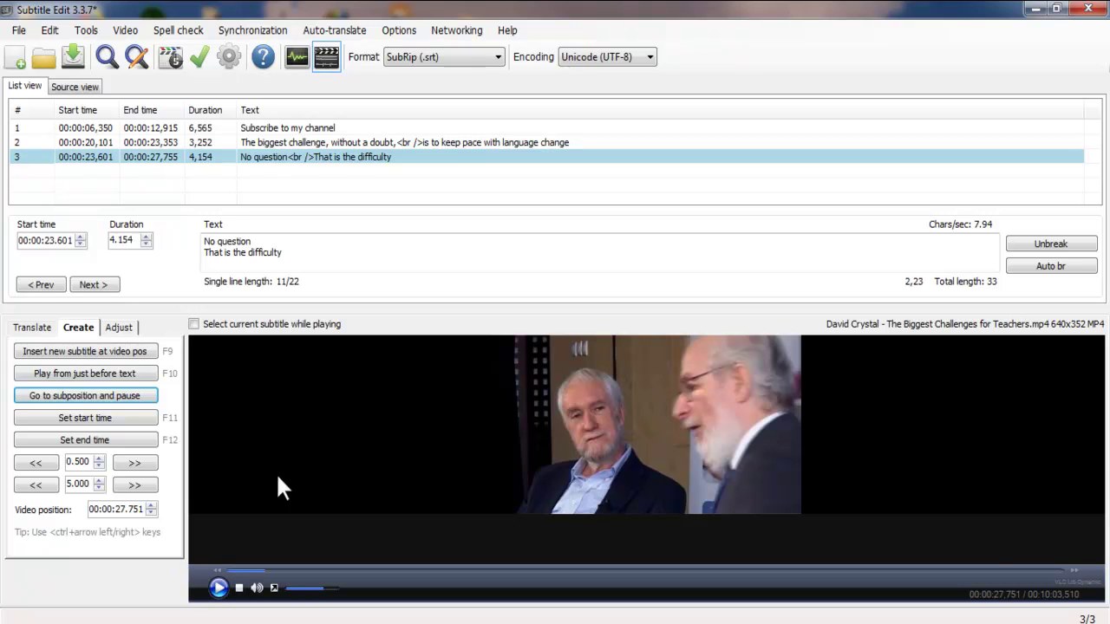
Insert a fourth subtitle near the end of the video, at about 9:48.9, with the text "Thanks for watching".
{"action": "left_click", "coordinate": [1025, 564]}
{"action": "left_click", "coordinate": [1045, 565]}
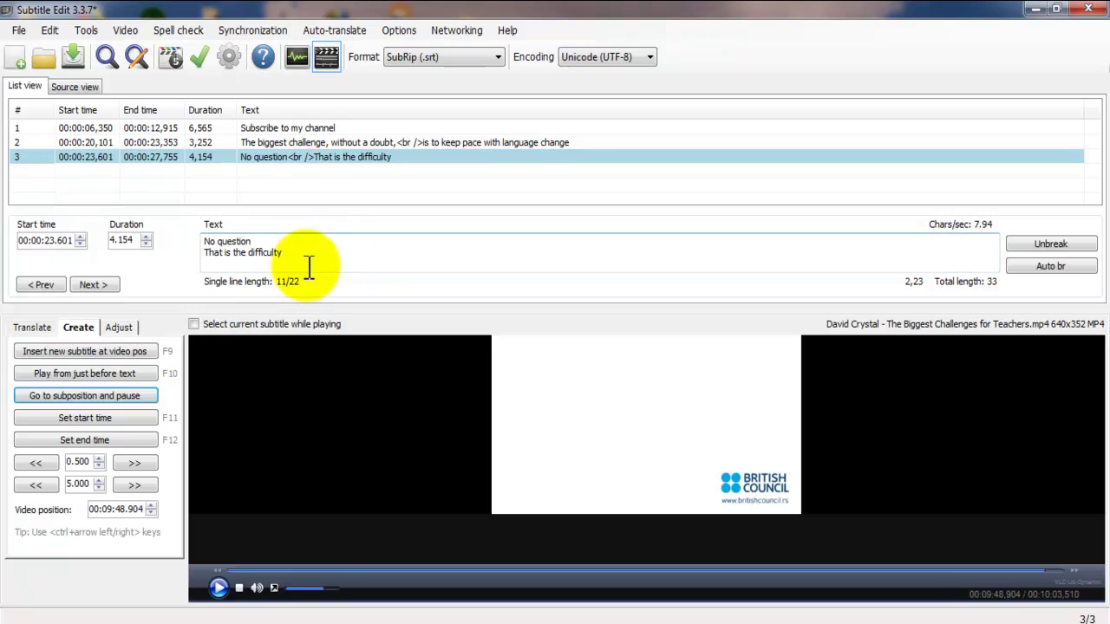
{"action": "left_click", "coordinate": [117, 352]}
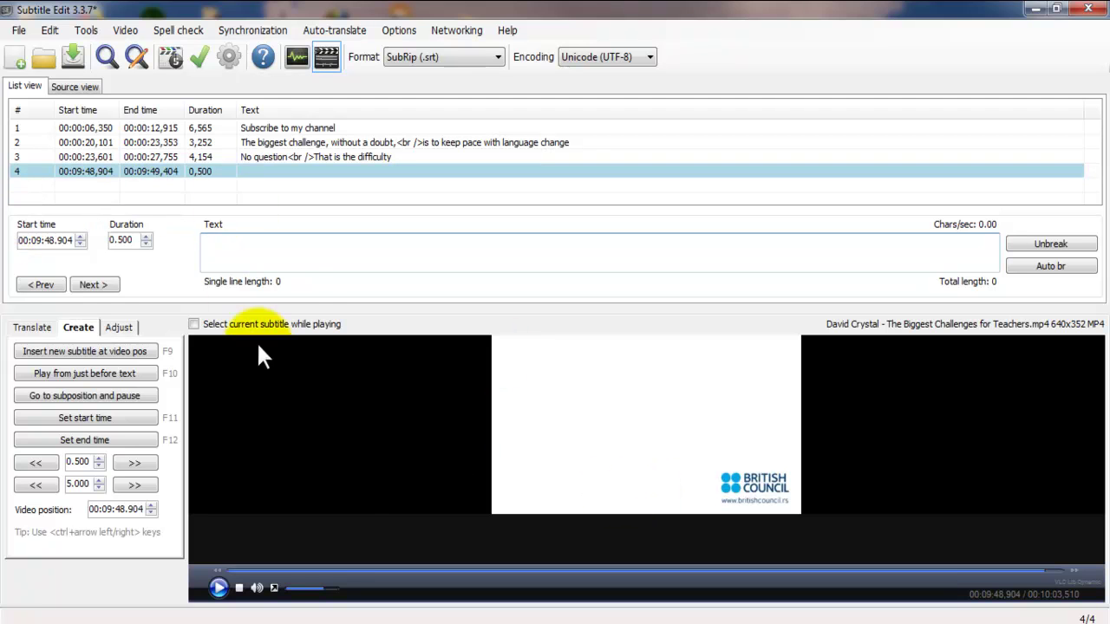
{"action": "left_click", "coordinate": [312, 249]}
{"action": "type", "text": "Thanks for "}
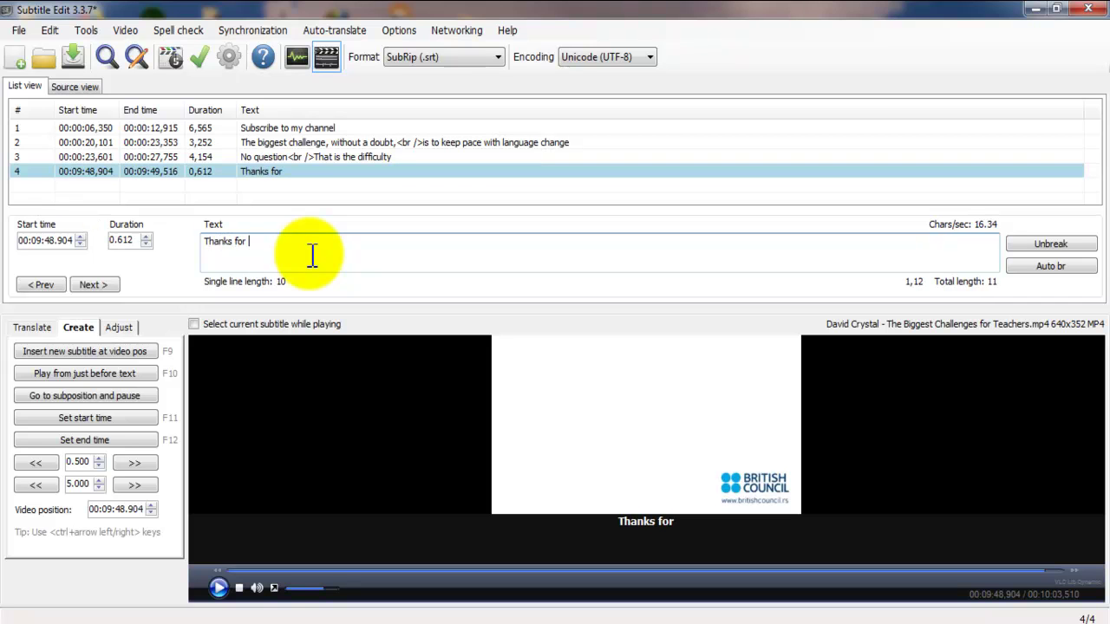
{"action": "type", "text": "watching"}
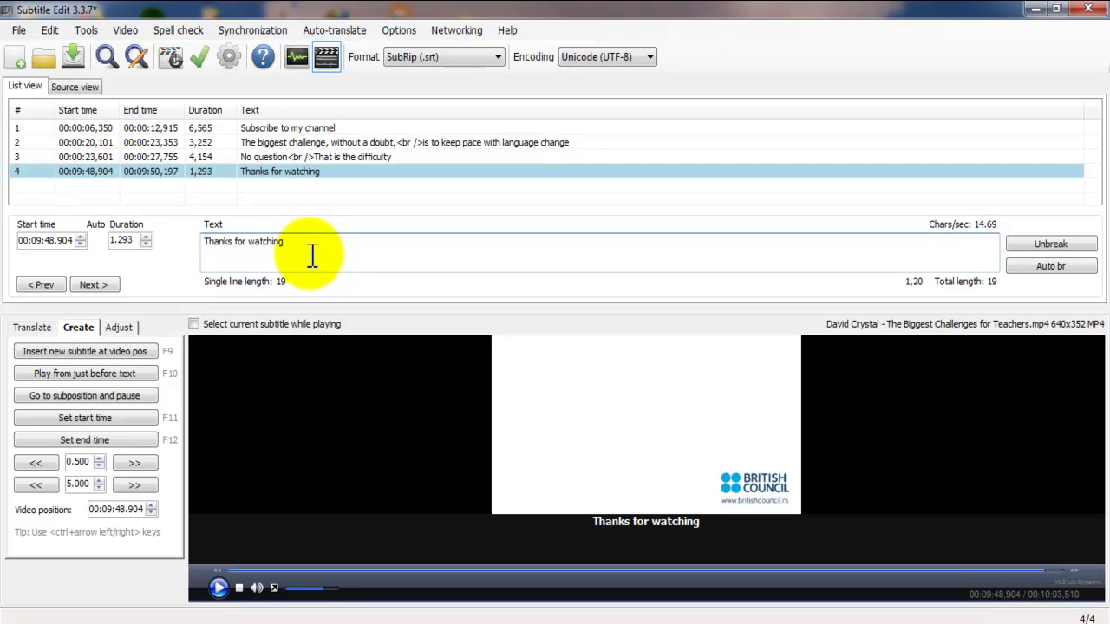
Set the duration of the "Thanks for watching" subtitle to 5.293 seconds.
{"action": "left_click", "coordinate": [112, 242]}
{"action": "left_click_drag", "start_coordinate": [112, 243], "coordinate": [106, 242]}
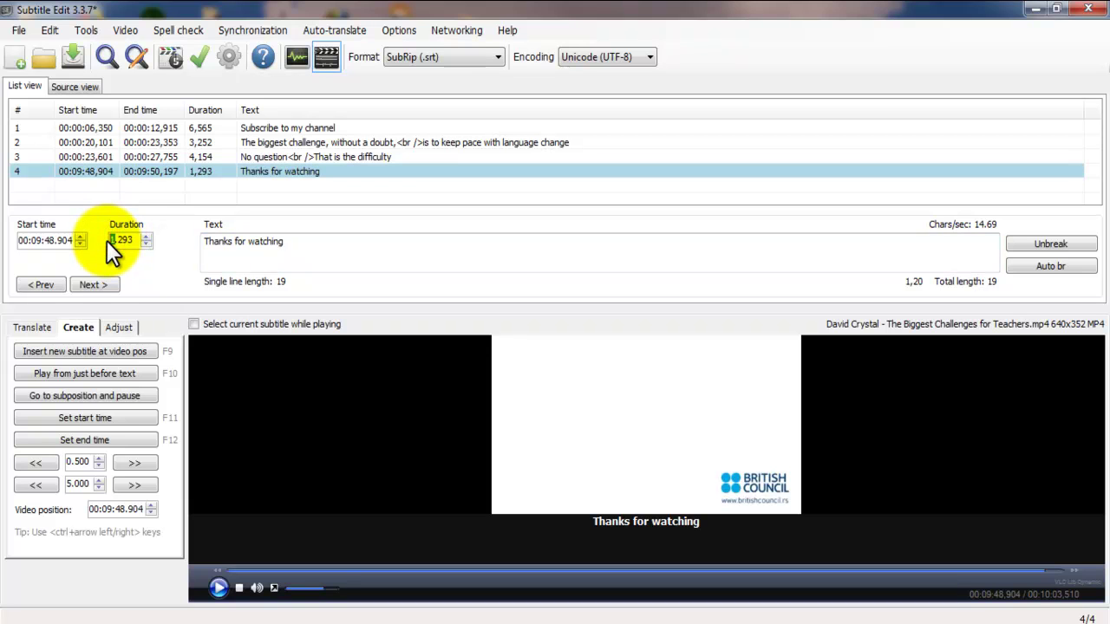
{"action": "type", "text": "5"}
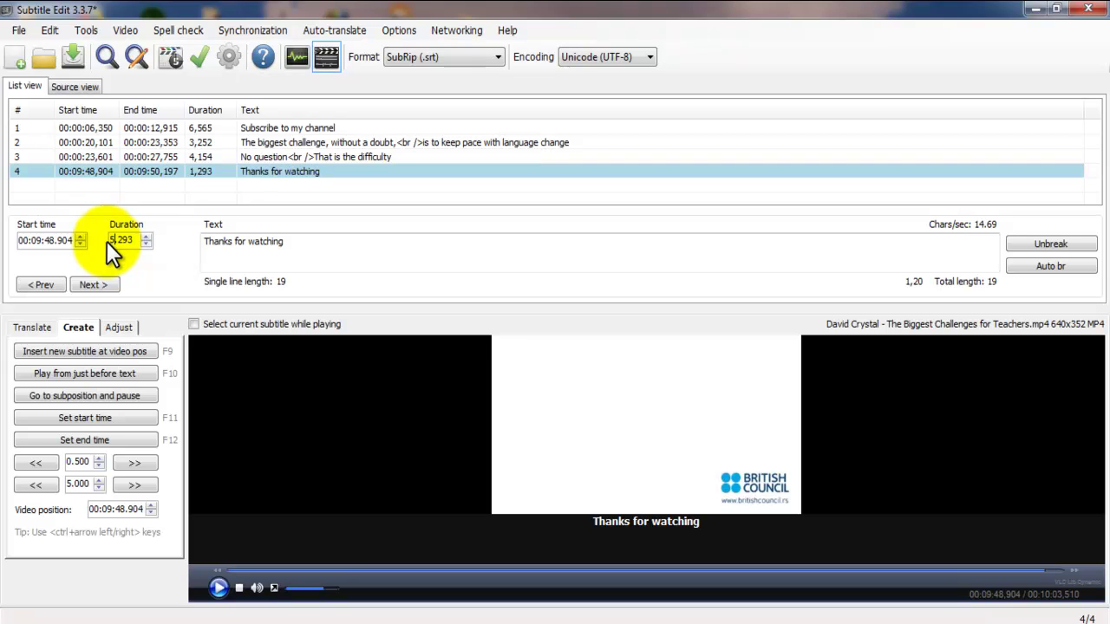
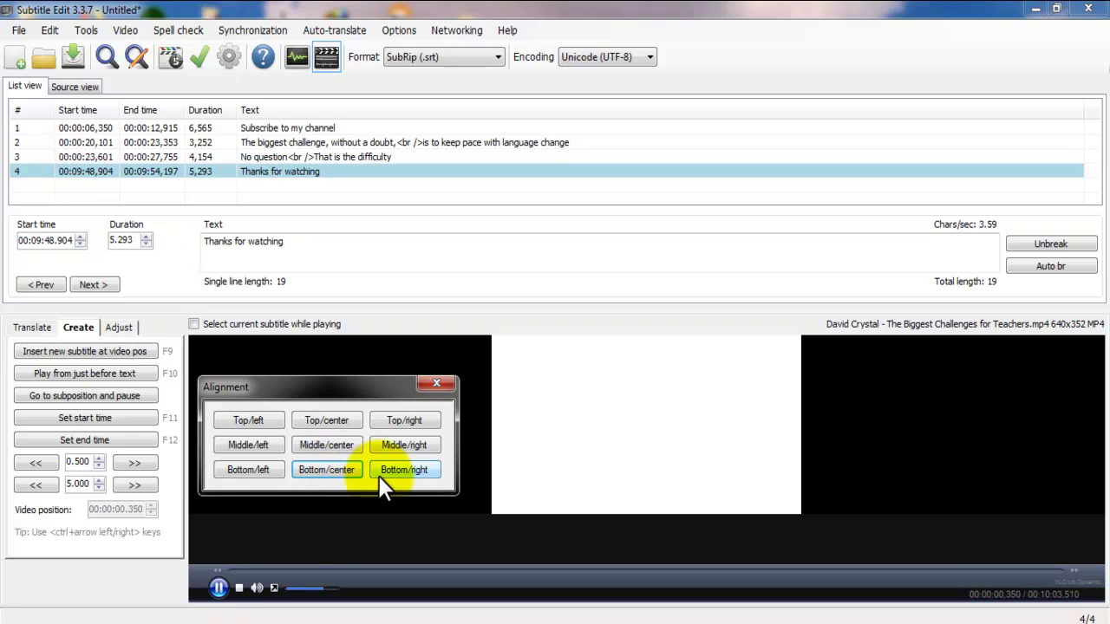
Apply Top/right alignment to the fourth subtitle, and pause the video with its volume lowered.
{"action": "left_click", "coordinate": [385, 423]}
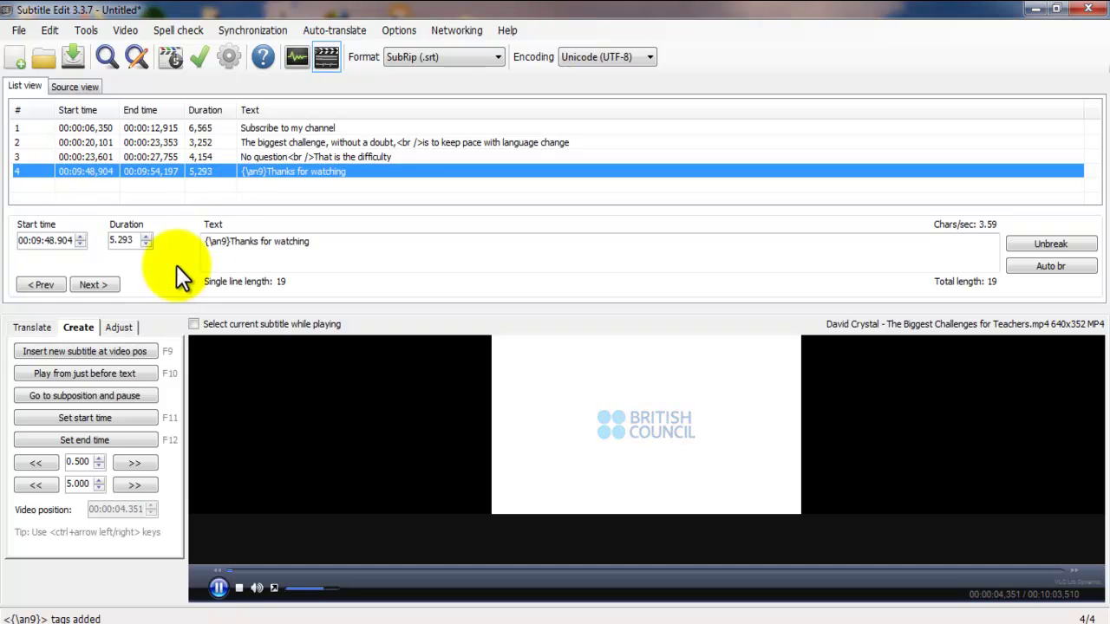
{"action": "left_click", "coordinate": [218, 588]}
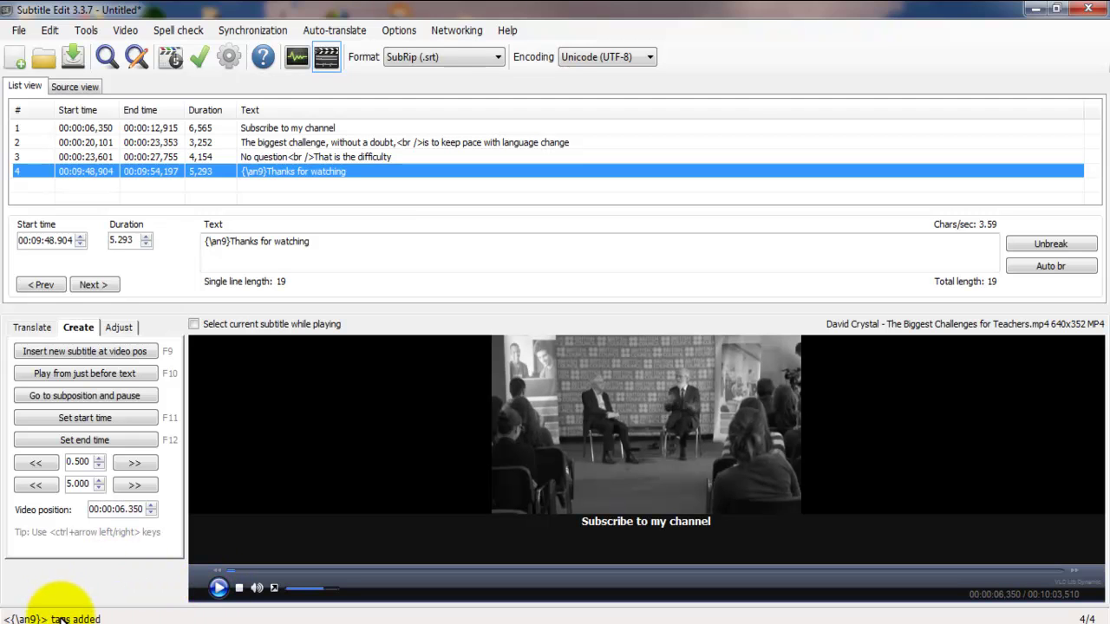
{"action": "left_click", "coordinate": [293, 588]}
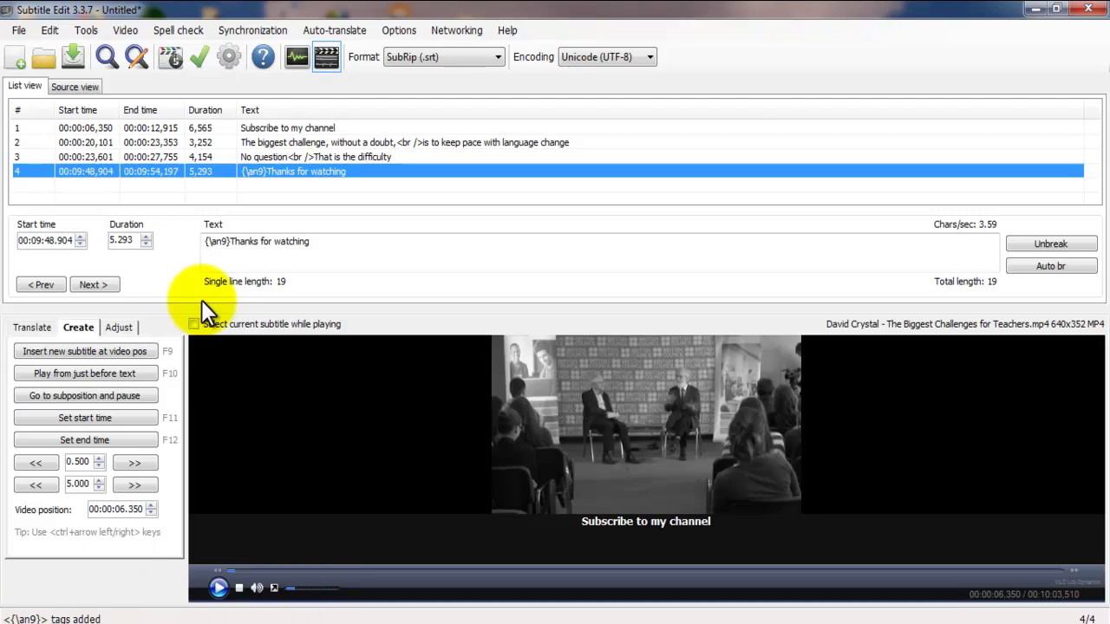
Color the fourth subtitle's text bright yellow-green (#80ff00) from the basic colors.
{"action": "left_click", "coordinate": [244, 247]}
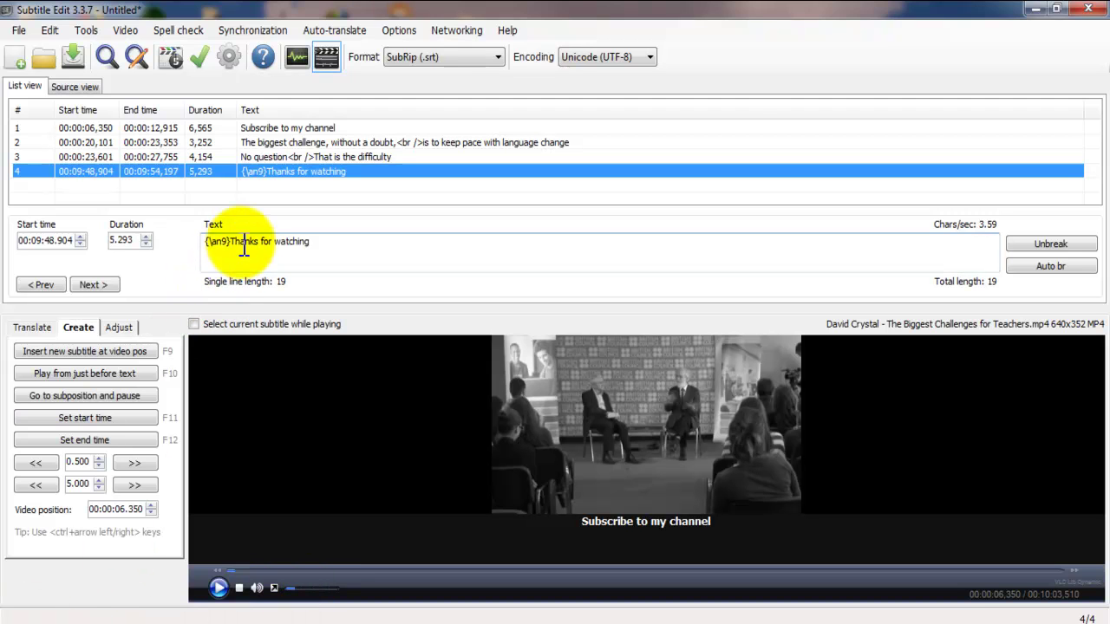
{"action": "right_click", "coordinate": [259, 174]}
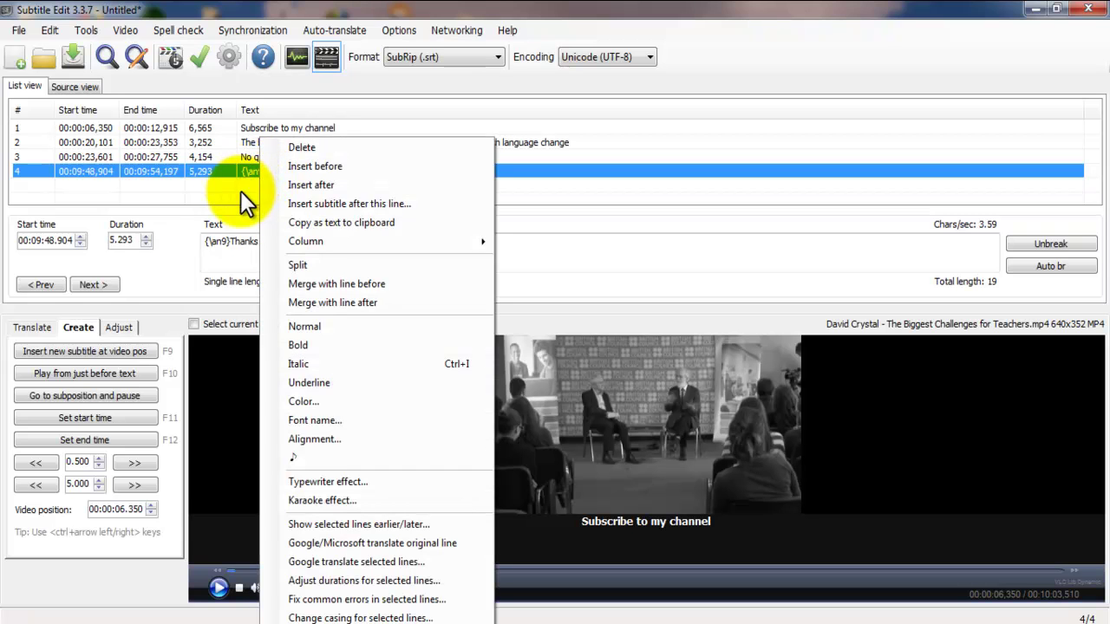
{"action": "left_click", "coordinate": [360, 399]}
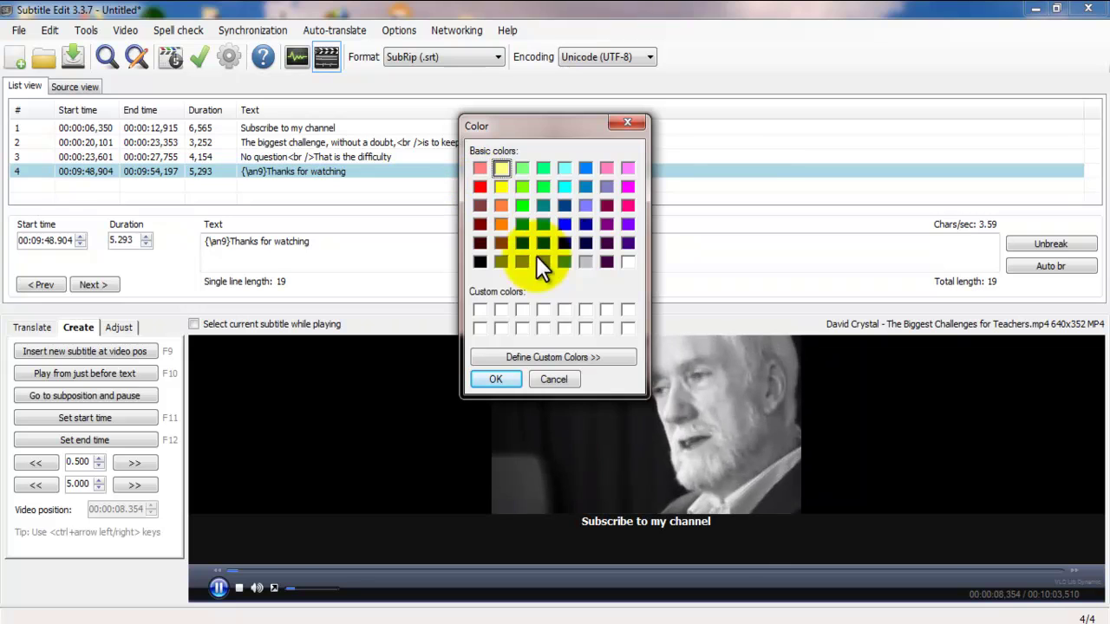
{"action": "left_click", "coordinate": [521, 188]}
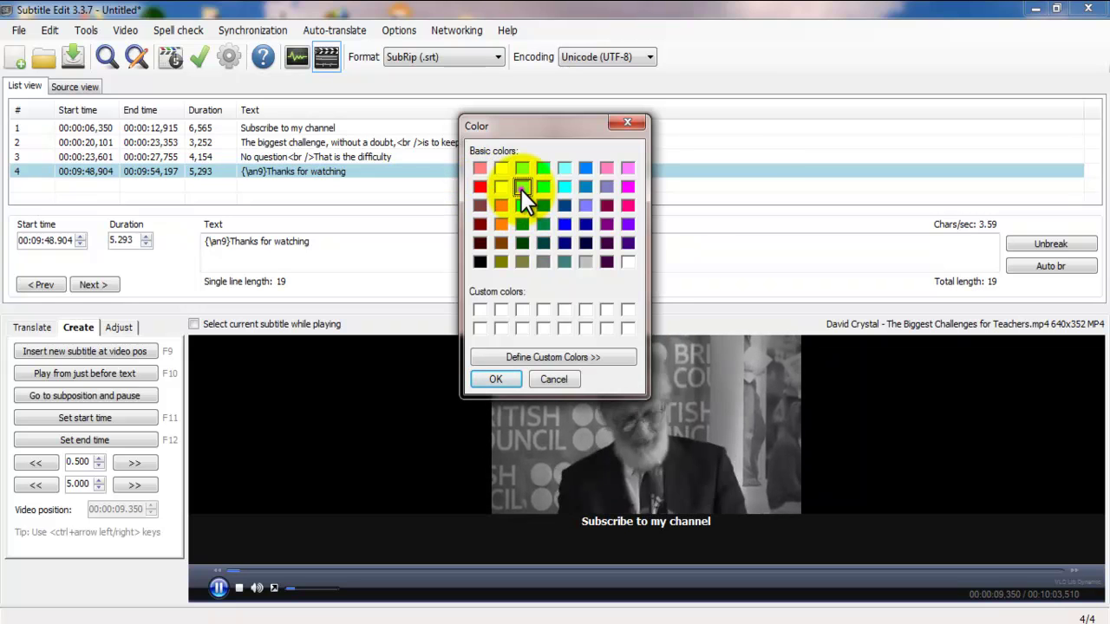
{"action": "left_click", "coordinate": [498, 379]}
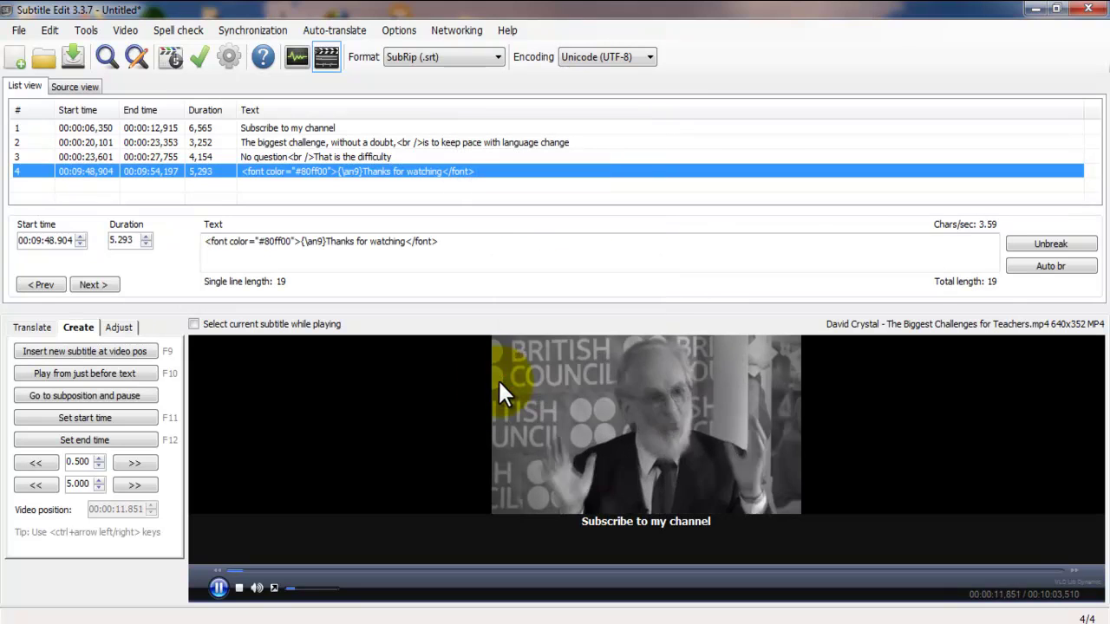
Examine the fonts and the Italic, Bold and Bold Italic styles offered for the fourth subtitle without applying any.
{"action": "right_click", "coordinate": [264, 172]}
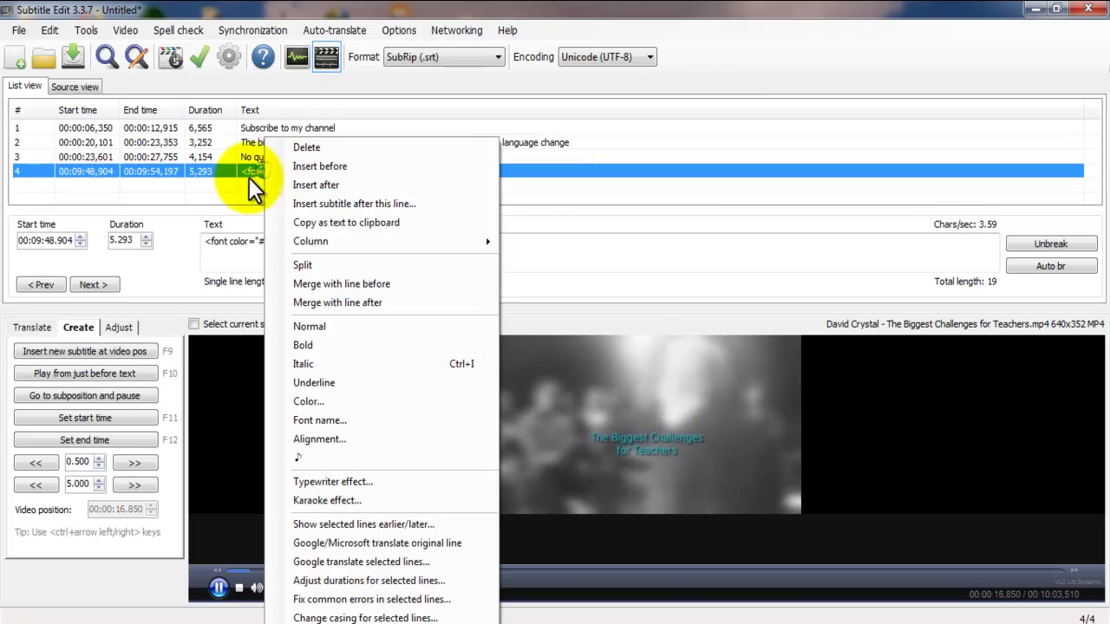
{"action": "left_click", "coordinate": [351, 421]}
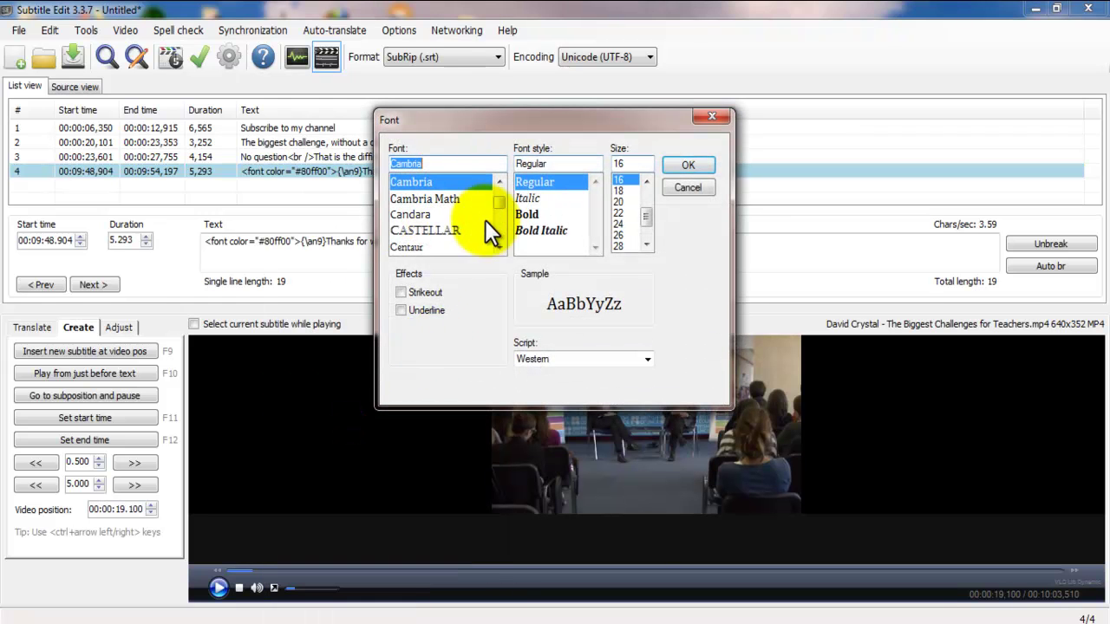
{"action": "scroll", "coordinate": [502, 245], "scroll_direction": "down", "scroll_amount": 5}
{"action": "left_click", "coordinate": [499, 180]}
{"action": "left_click", "coordinate": [499, 181]}
{"action": "left_click", "coordinate": [499, 181]}
{"action": "left_click", "coordinate": [500, 180]}
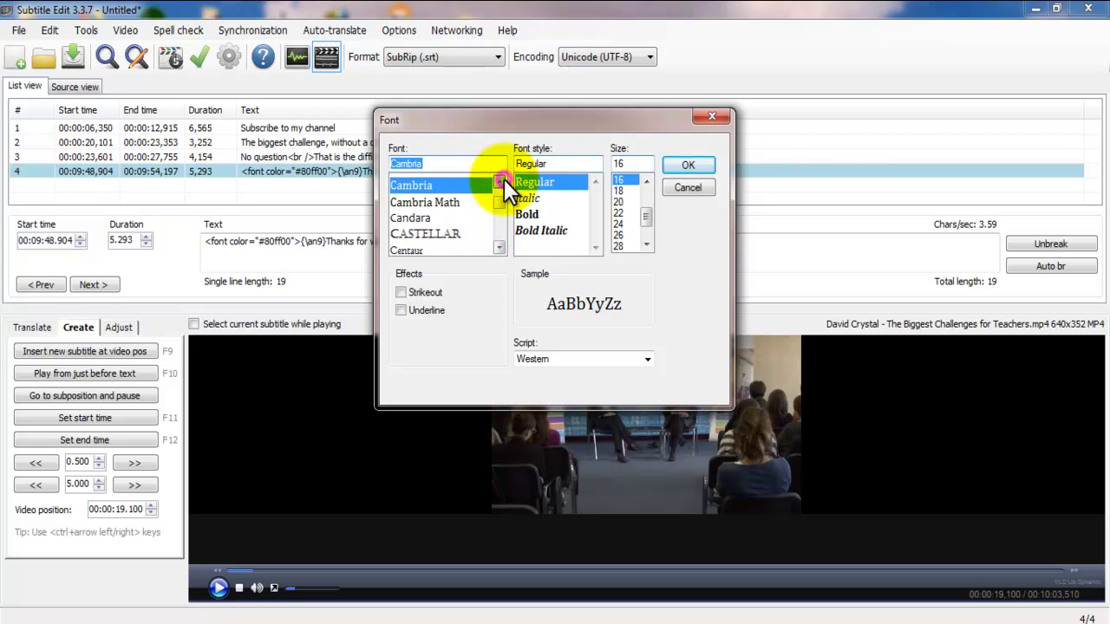
{"action": "left_click", "coordinate": [499, 180]}
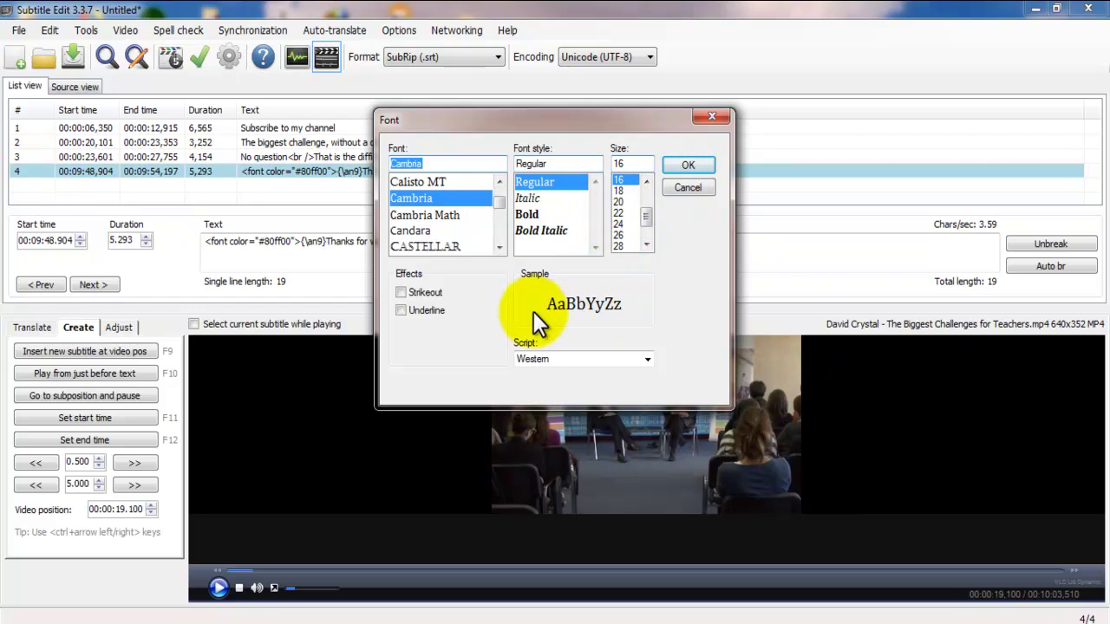
{"action": "left_click", "coordinate": [547, 196]}
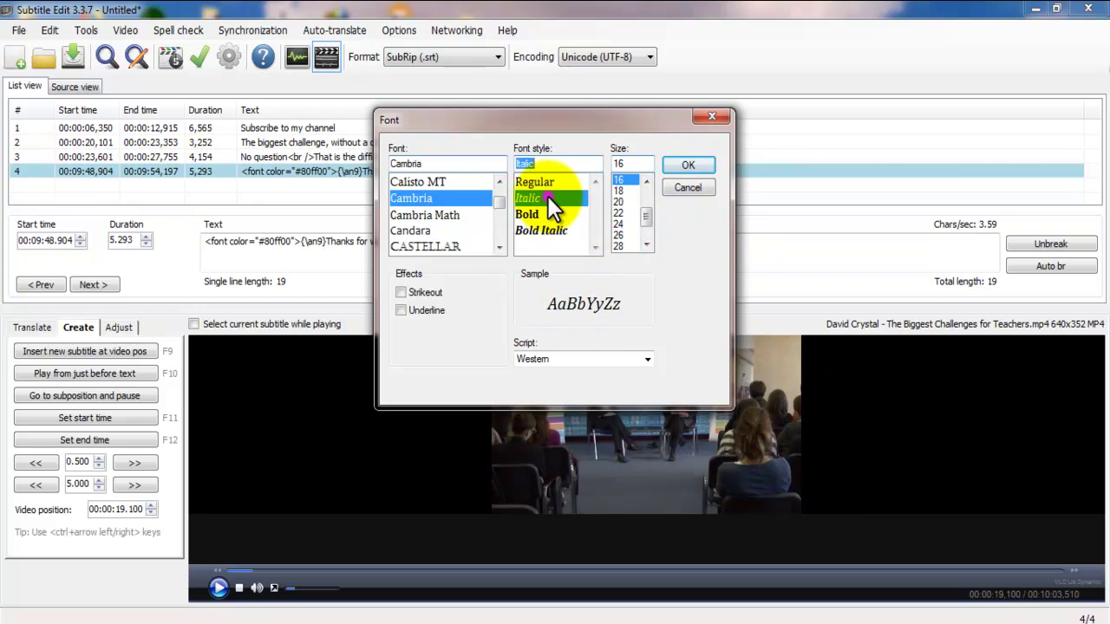
{"action": "left_click", "coordinate": [552, 214]}
{"action": "left_click", "coordinate": [568, 230]}
{"action": "left_click", "coordinate": [555, 183]}
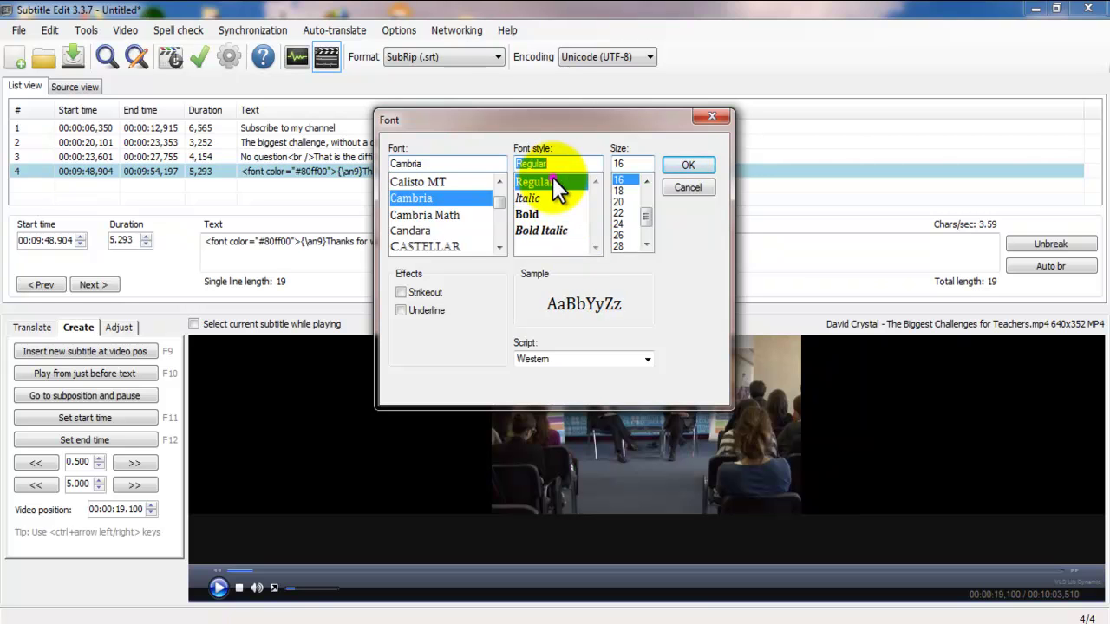
{"action": "left_click", "coordinate": [675, 188]}
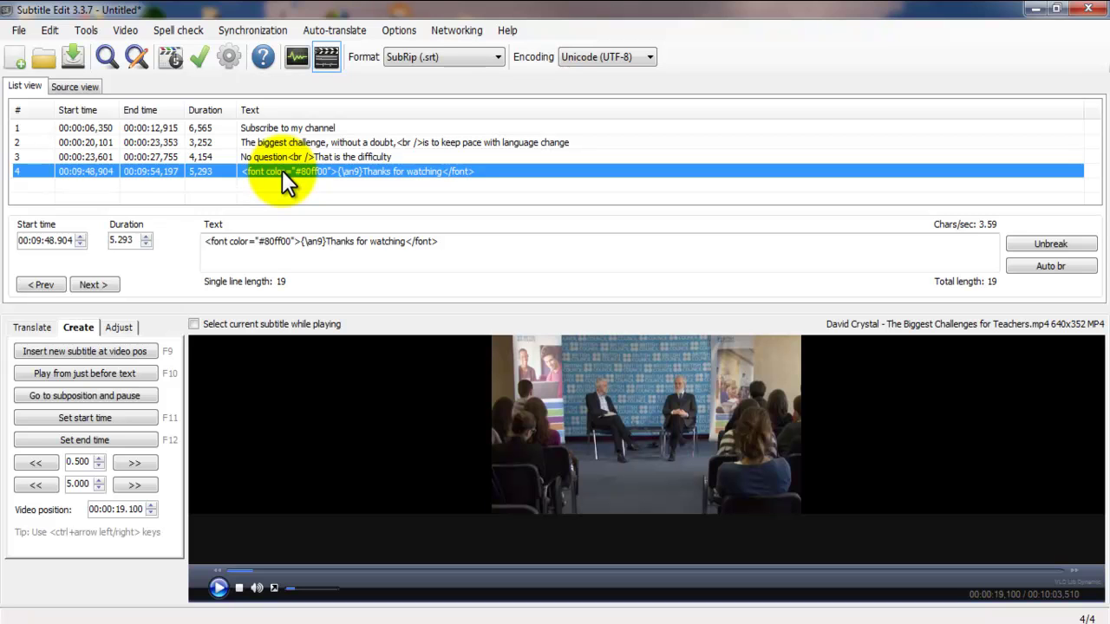
Save the subtitles to the Desktop as a SubRip file named "David Crystal - The Biggest Challenges for Teachers".
{"action": "left_click", "coordinate": [370, 196]}
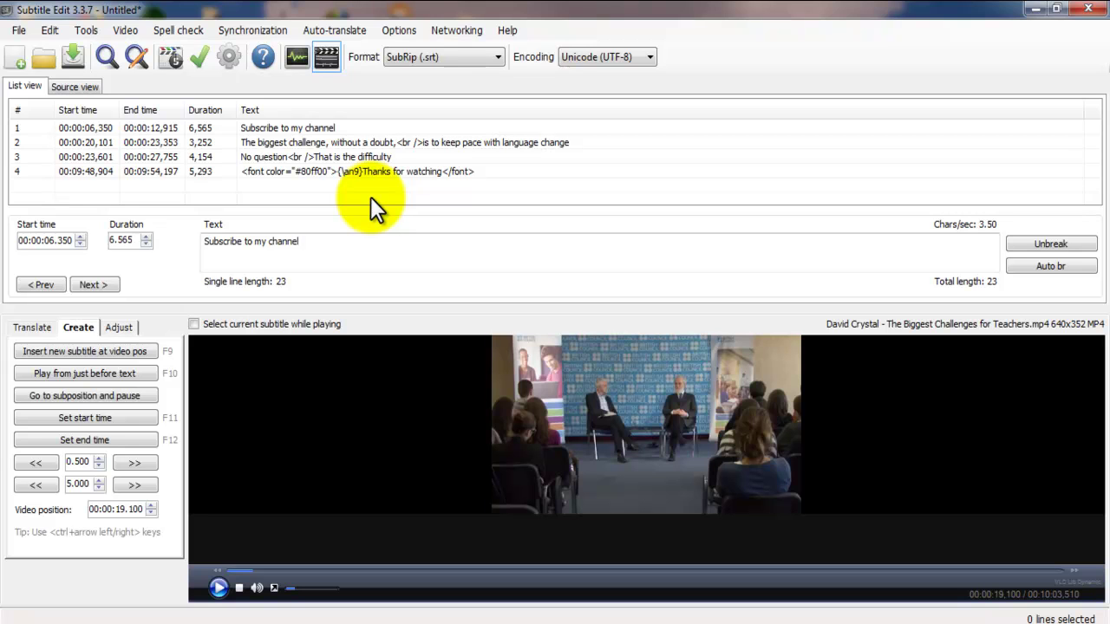
{"action": "key", "text": "ctrl+s"}
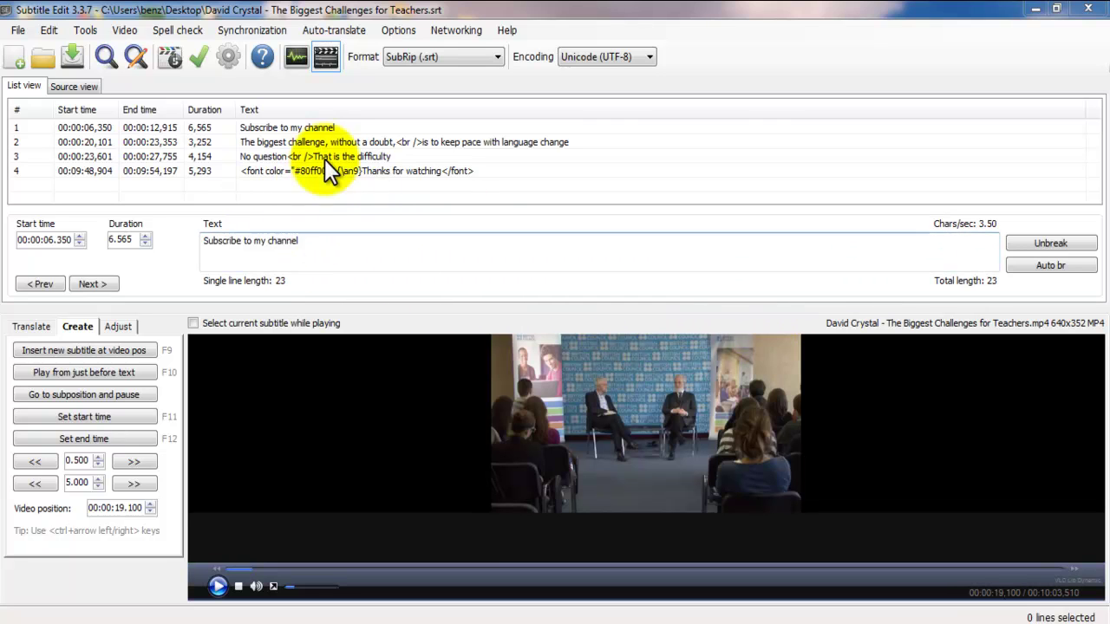
{"action": "left_click", "coordinate": [15, 32]}
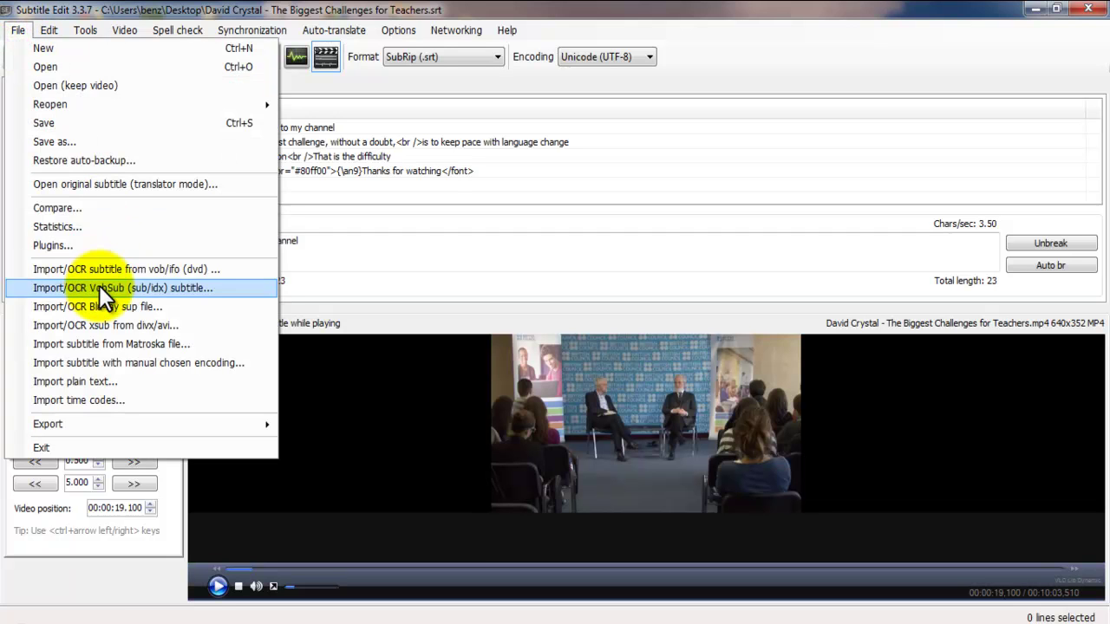
{"action": "left_click", "coordinate": [91, 140]}
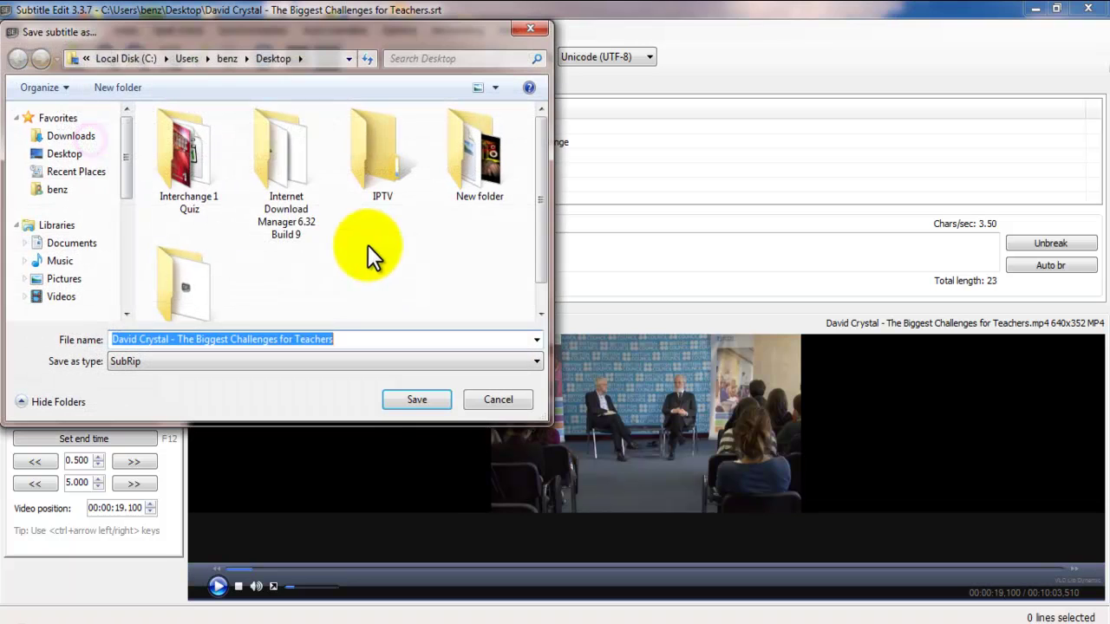
{"action": "left_click", "coordinate": [72, 156]}
{"action": "left_click", "coordinate": [424, 399]}
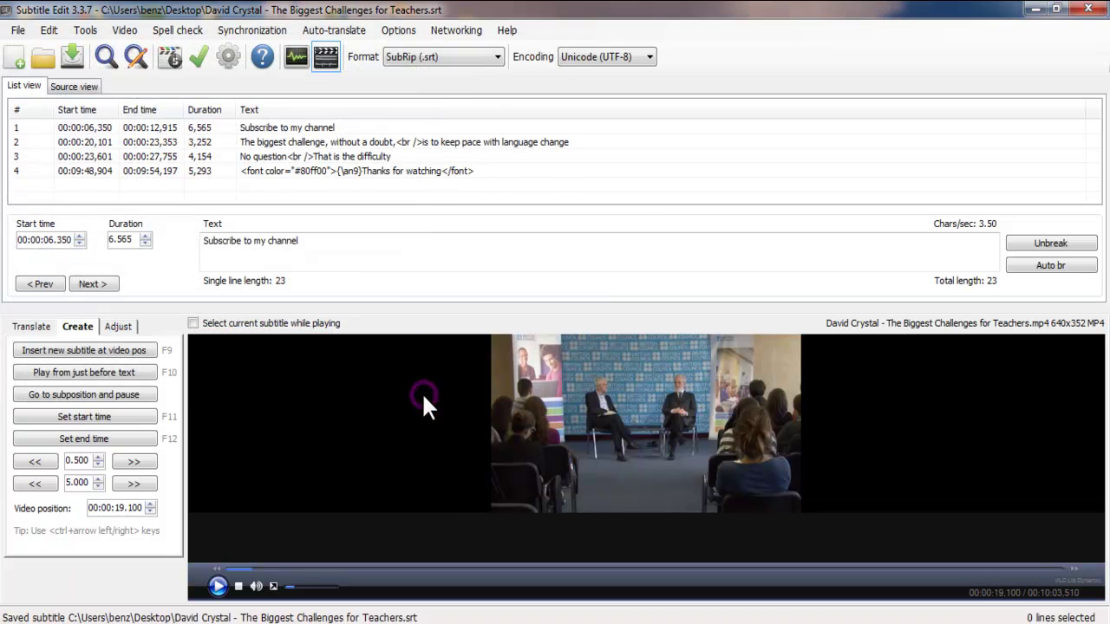
Minimize Subtitle Edit and compare the names of the David Crystal video and the saved subtitle file on the Desktop.
{"action": "left_click", "coordinate": [1030, 10]}
{"action": "left_click_drag", "start_coordinate": [351, 594], "coordinate": [471, 228]}
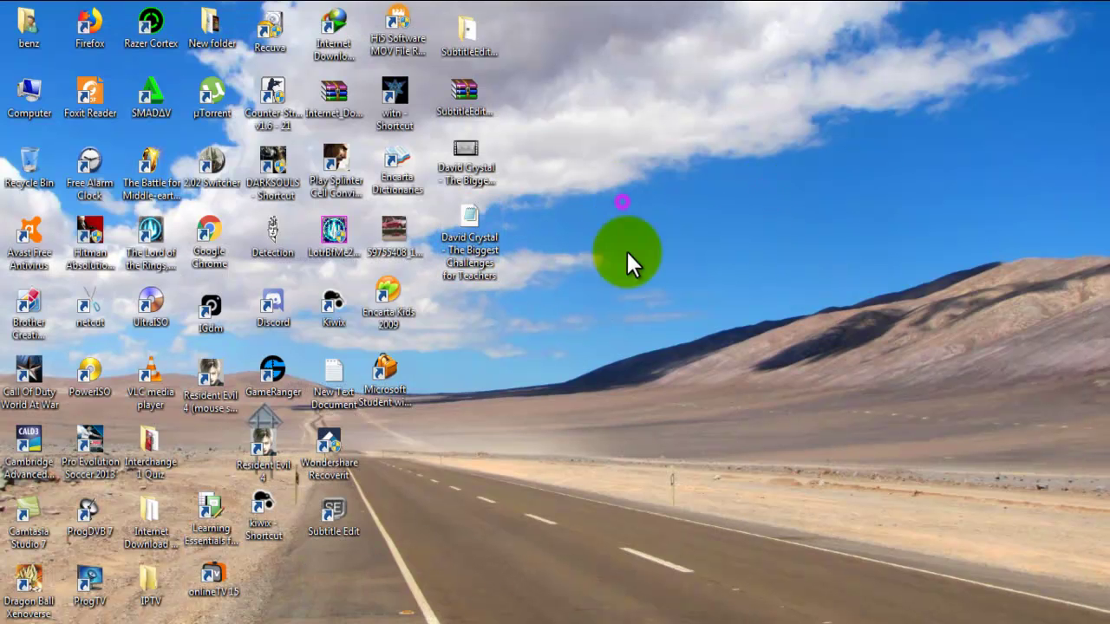
{"action": "left_click", "coordinate": [483, 253]}
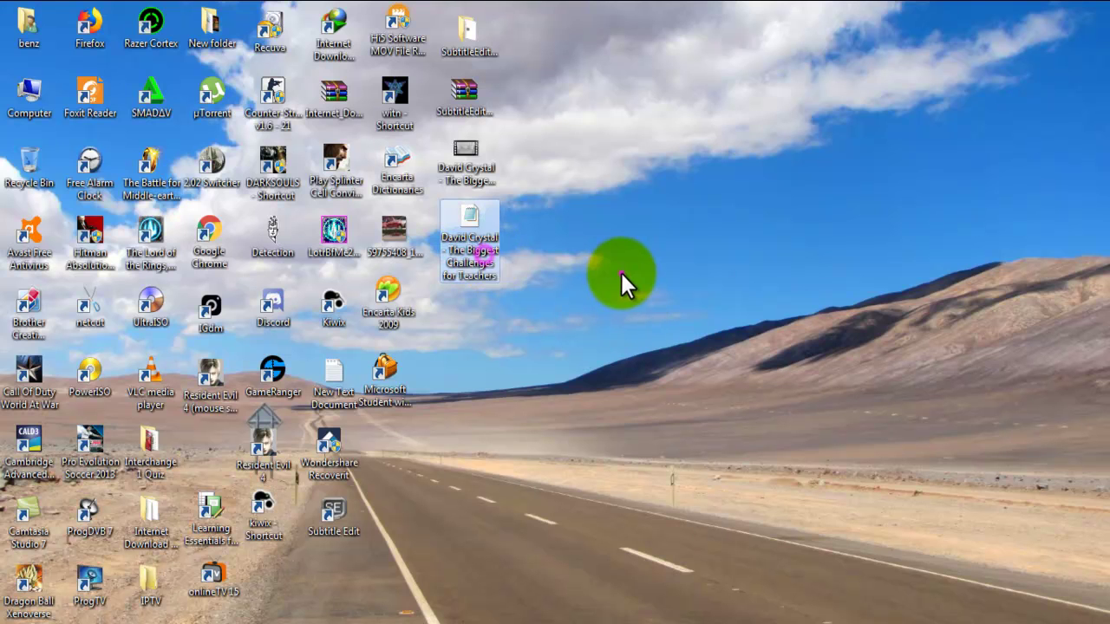
{"action": "left_click", "coordinate": [471, 145]}
{"action": "left_click", "coordinate": [630, 176]}
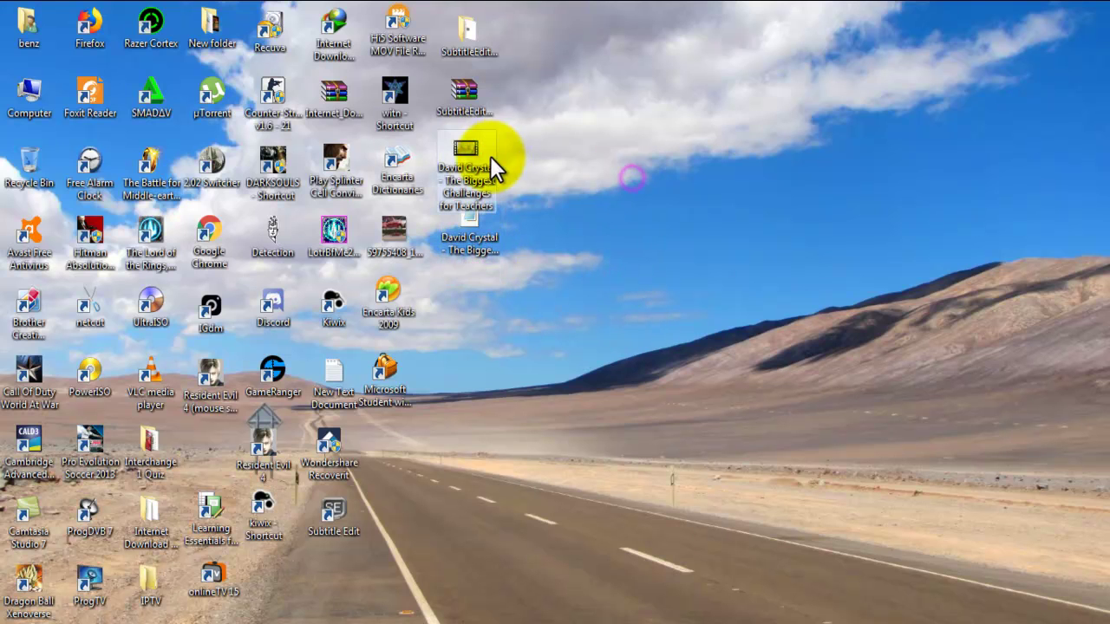
{"action": "left_click", "coordinate": [638, 174]}
{"action": "left_click", "coordinate": [471, 253]}
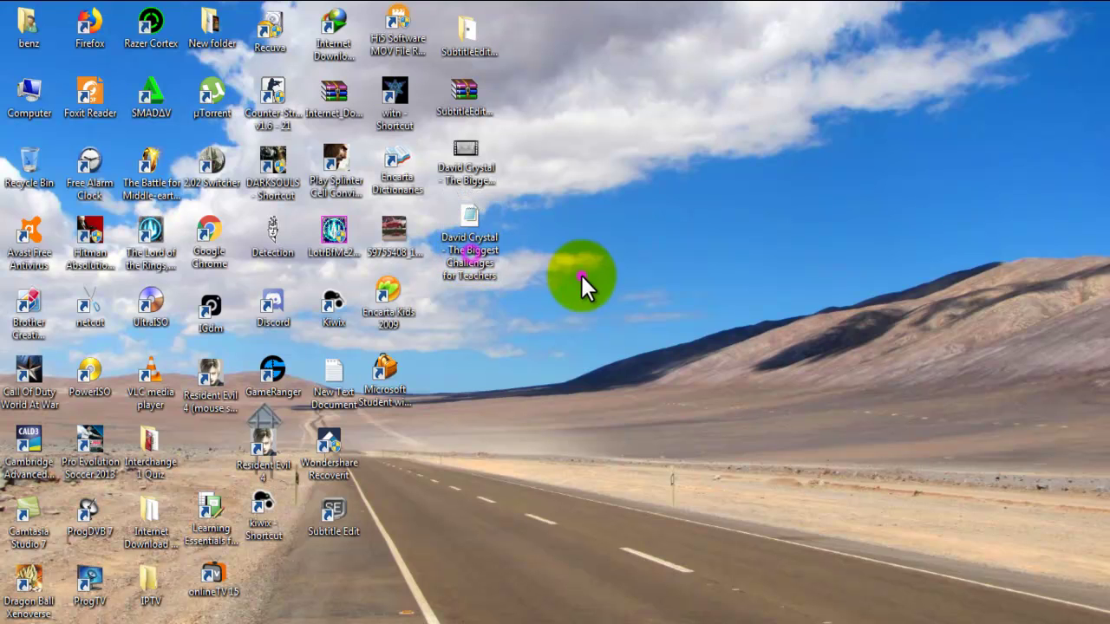
Open the Desktop video in the media player, watch the first three subtitles with the volume adjusted to 60%, and pause at 00:28.
{"action": "double_click", "coordinate": [472, 166]}
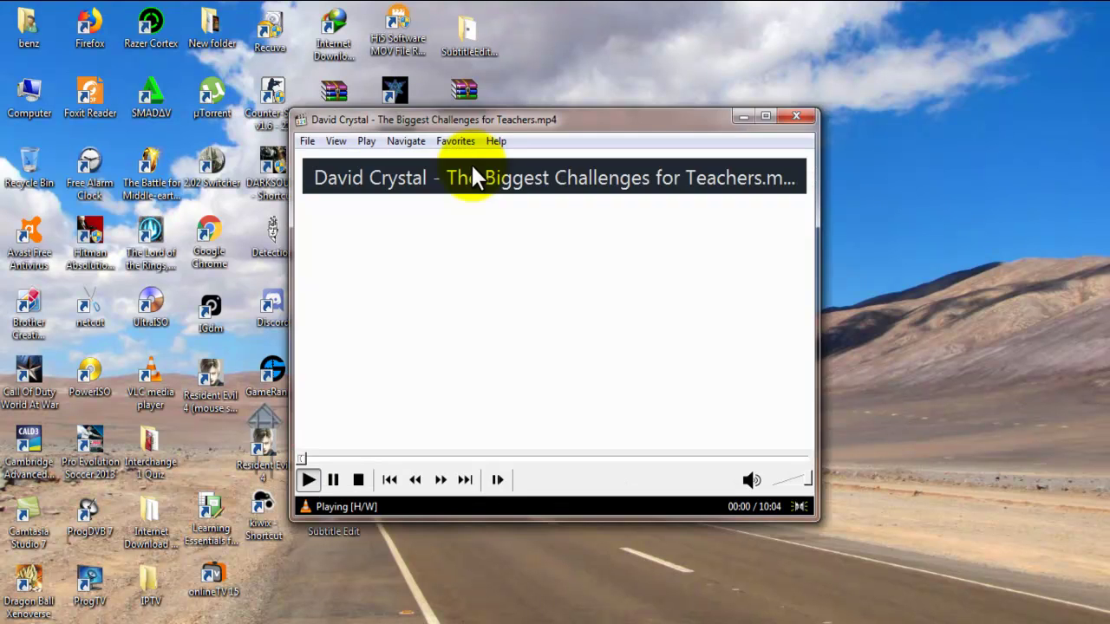
{"action": "scroll", "coordinate": [587, 314], "scroll_direction": "down", "scroll_amount": 8}
{"action": "scroll", "coordinate": [584, 308], "scroll_direction": "down", "scroll_amount": 2}
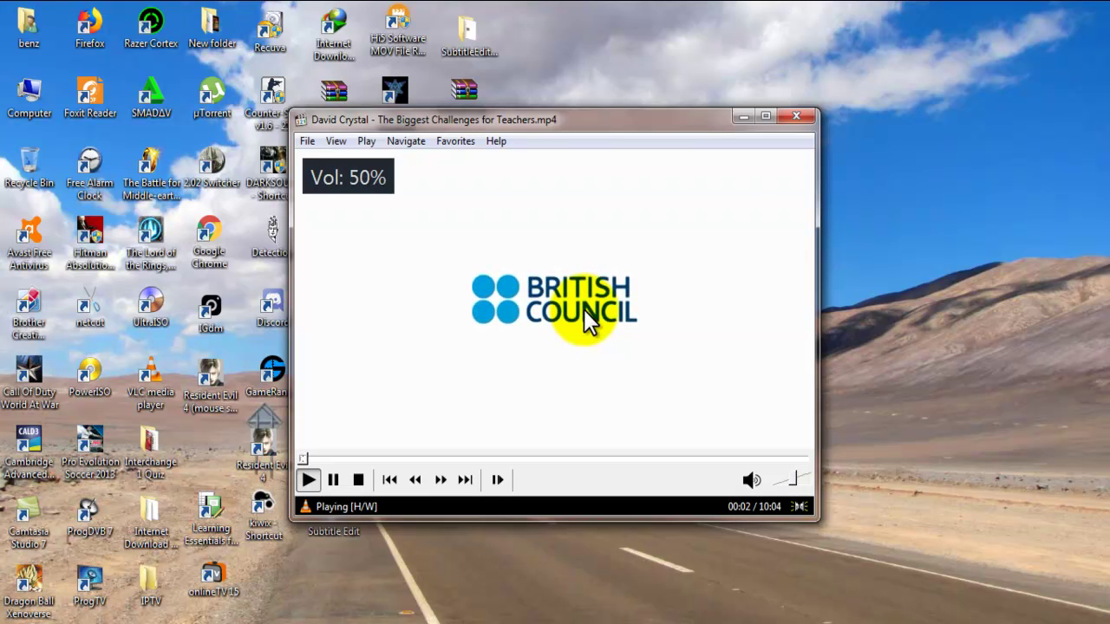
{"action": "scroll", "coordinate": [587, 311], "scroll_direction": "up", "scroll_amount": 2}
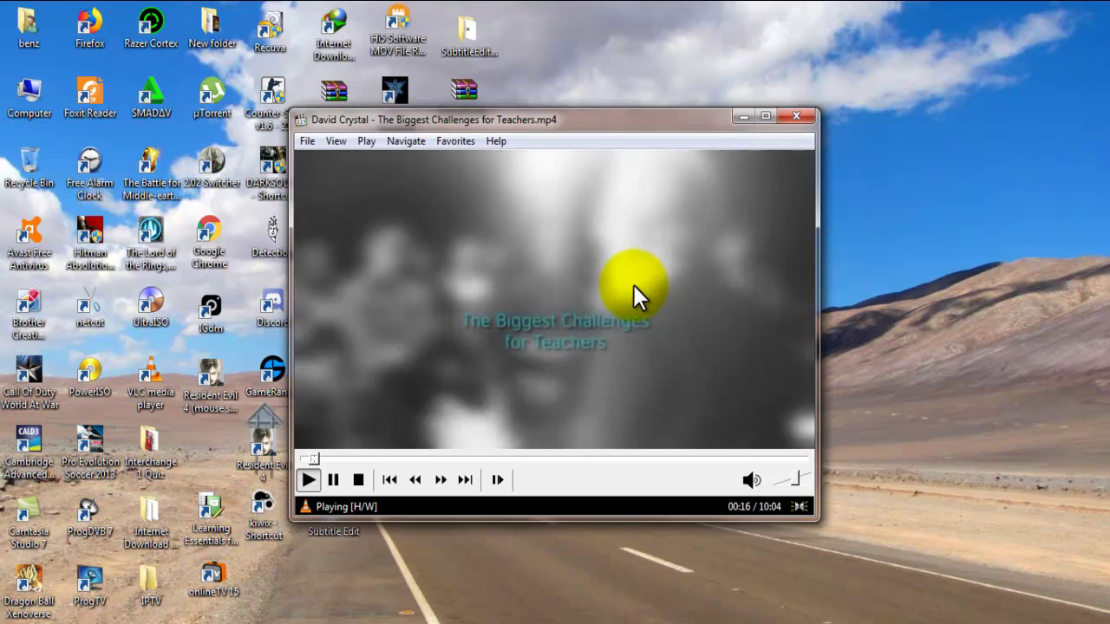
{"action": "scroll", "coordinate": [637, 314], "scroll_direction": "up", "scroll_amount": 1}
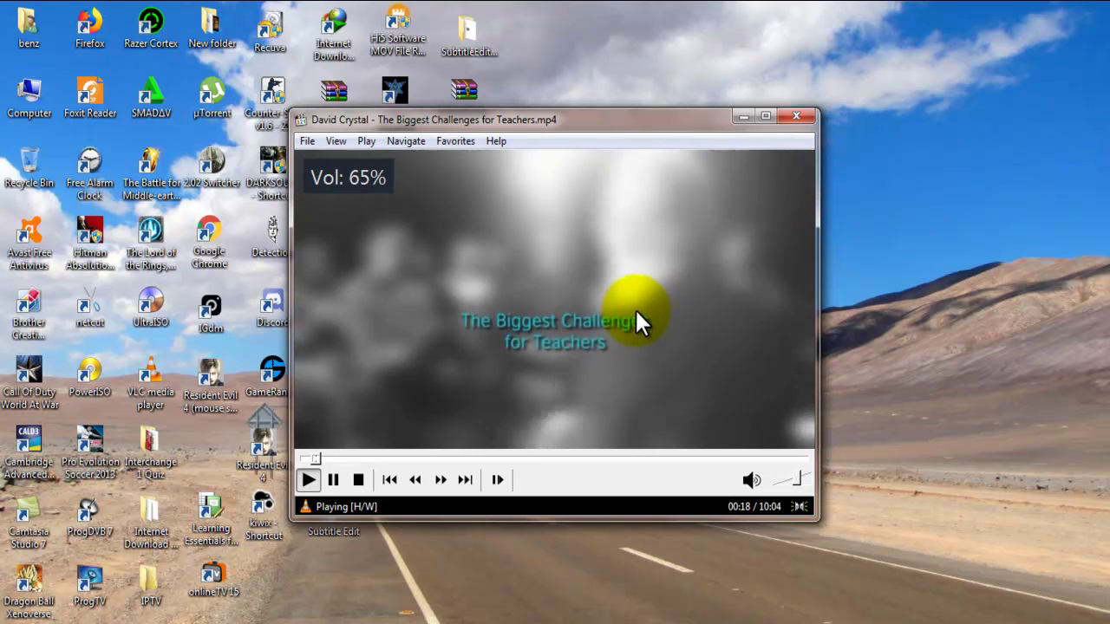
{"action": "scroll", "coordinate": [637, 314], "scroll_direction": "up", "scroll_amount": 1}
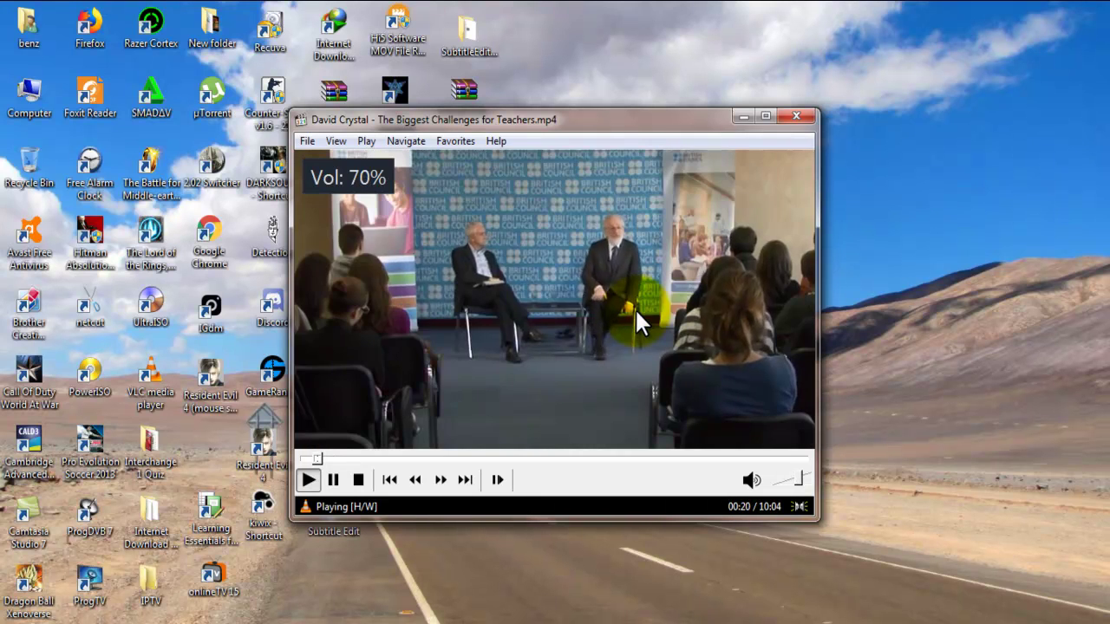
{"action": "scroll", "coordinate": [636, 314], "scroll_direction": "down", "scroll_amount": 1}
{"action": "scroll", "coordinate": [637, 314], "scroll_direction": "down", "scroll_amount": 1}
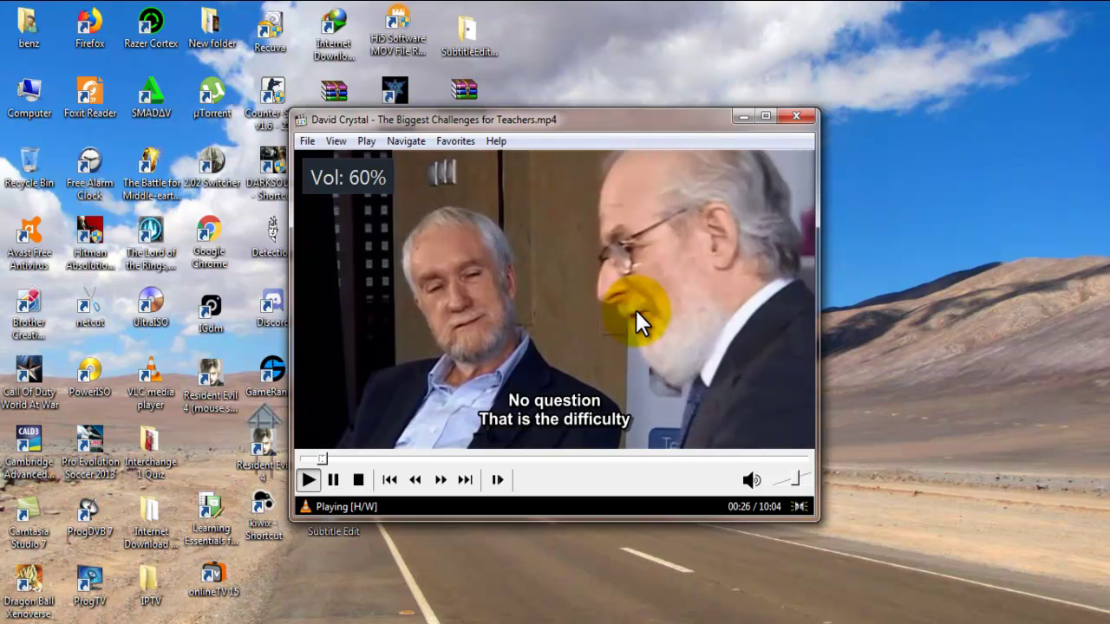
{"action": "key", "text": "space"}
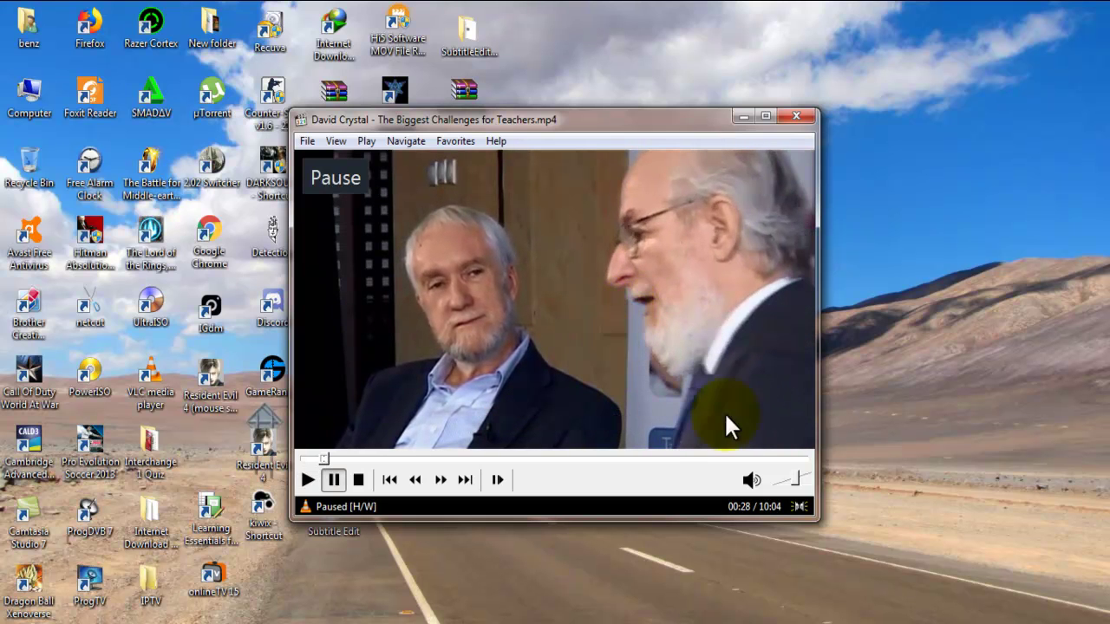
Jump to 09:44, play through the "Thanks for watching" subtitle to check its position and color, and close the media player.
{"action": "left_click", "coordinate": [751, 457]}
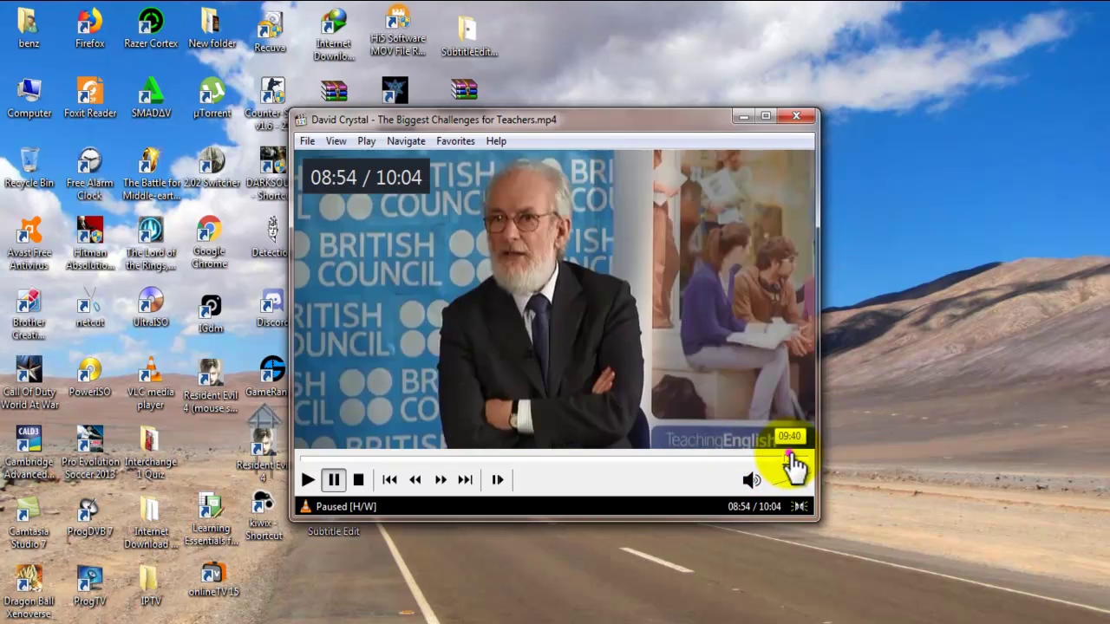
{"action": "left_click", "coordinate": [792, 457]}
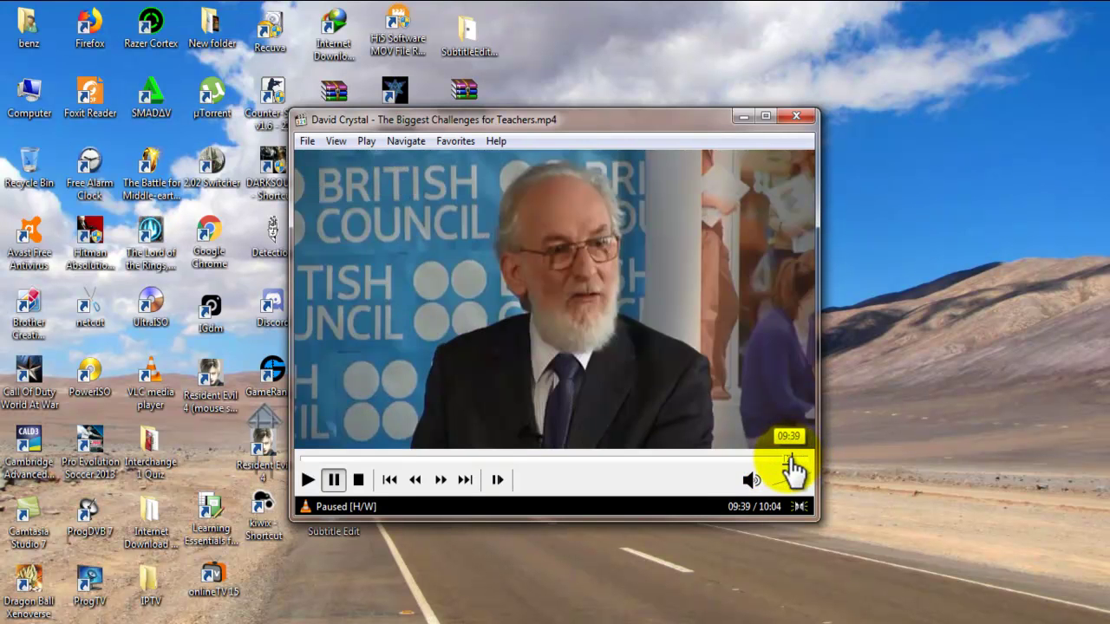
{"action": "left_click", "coordinate": [793, 458]}
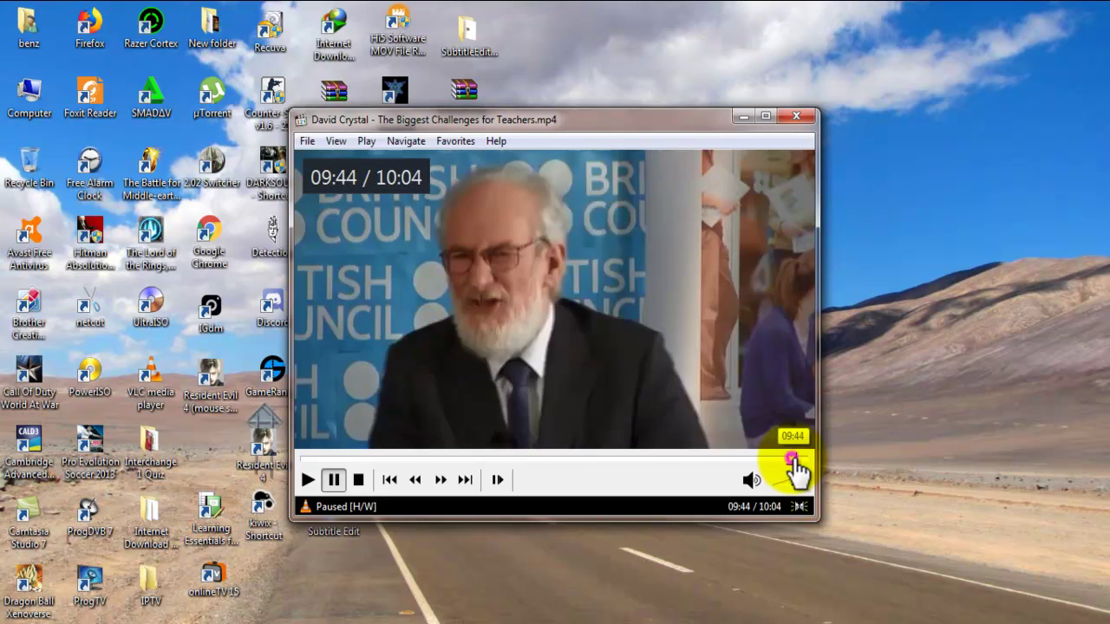
{"action": "left_click", "coordinate": [716, 368]}
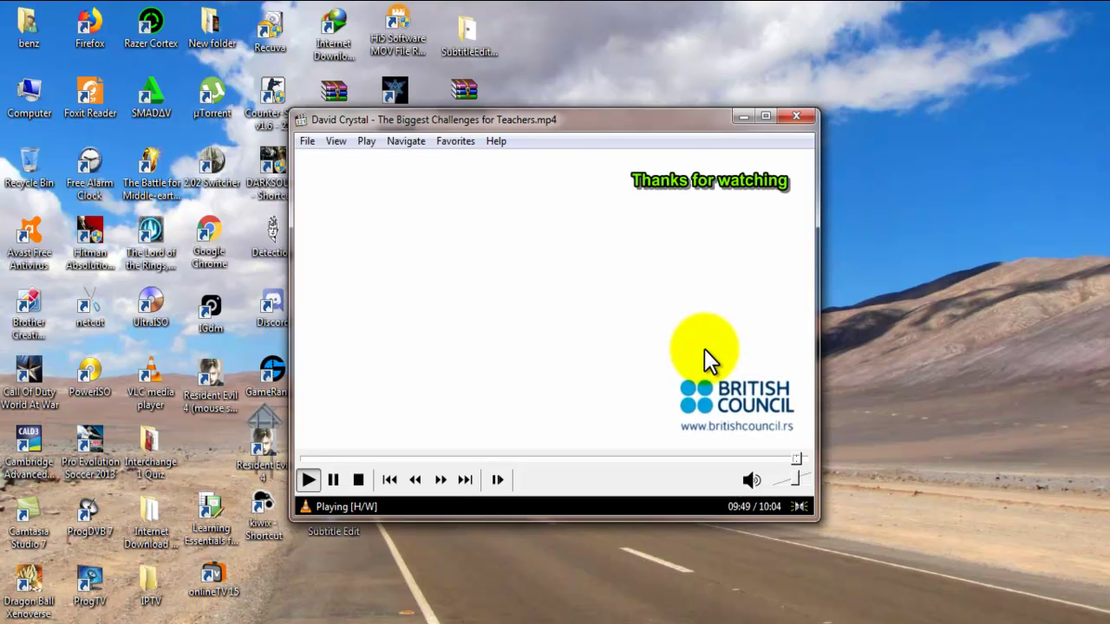
{"action": "left_click", "coordinate": [686, 345]}
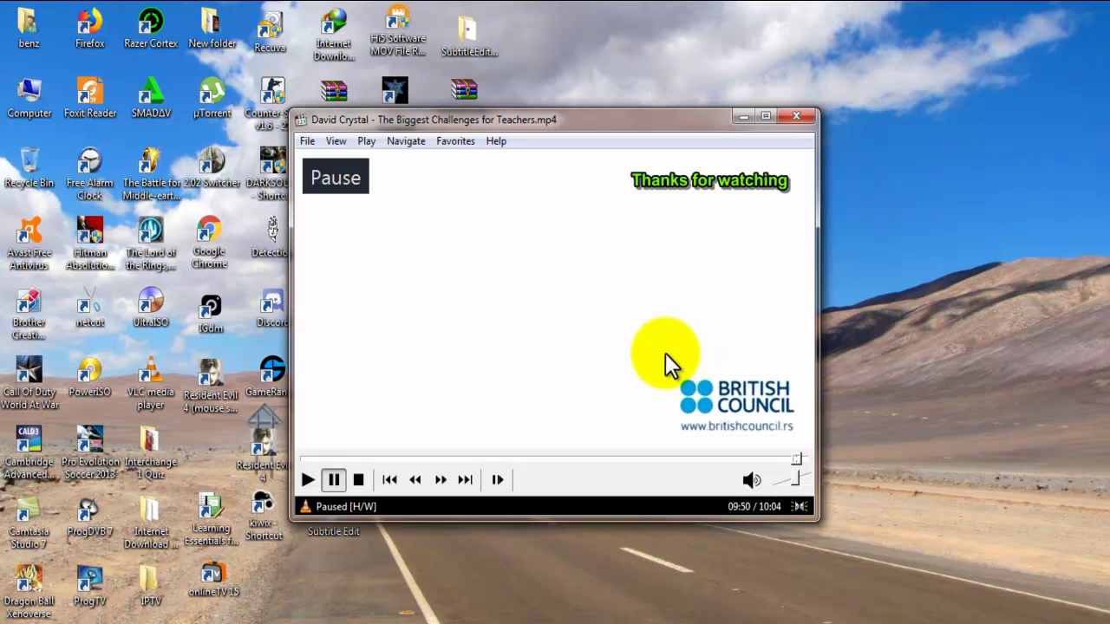
{"action": "left_click", "coordinate": [515, 295]}
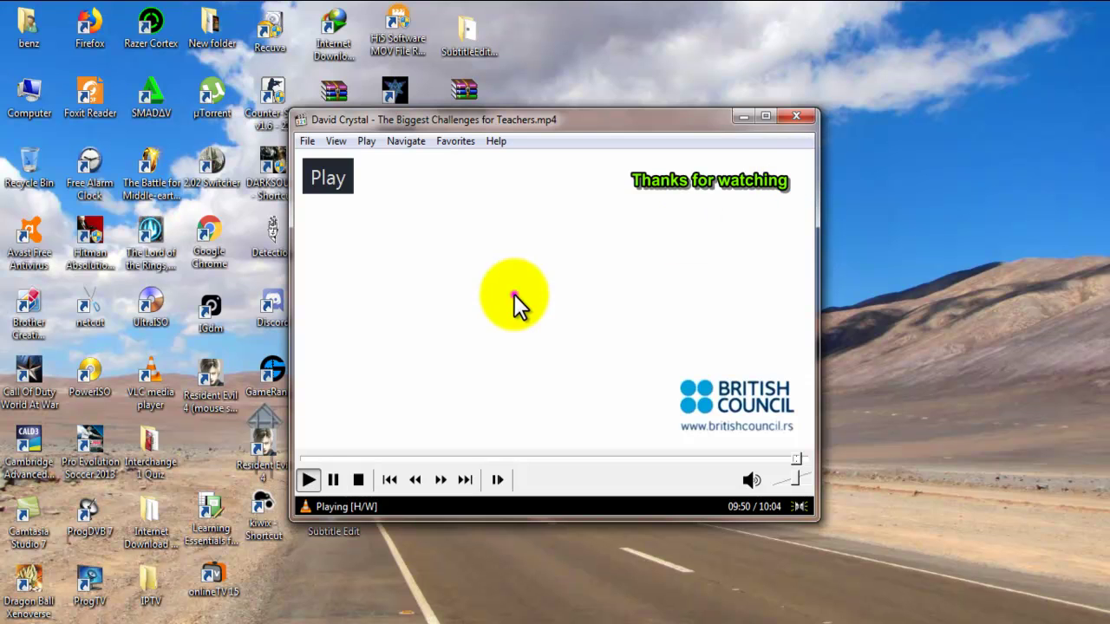
{"action": "left_click", "coordinate": [541, 274]}
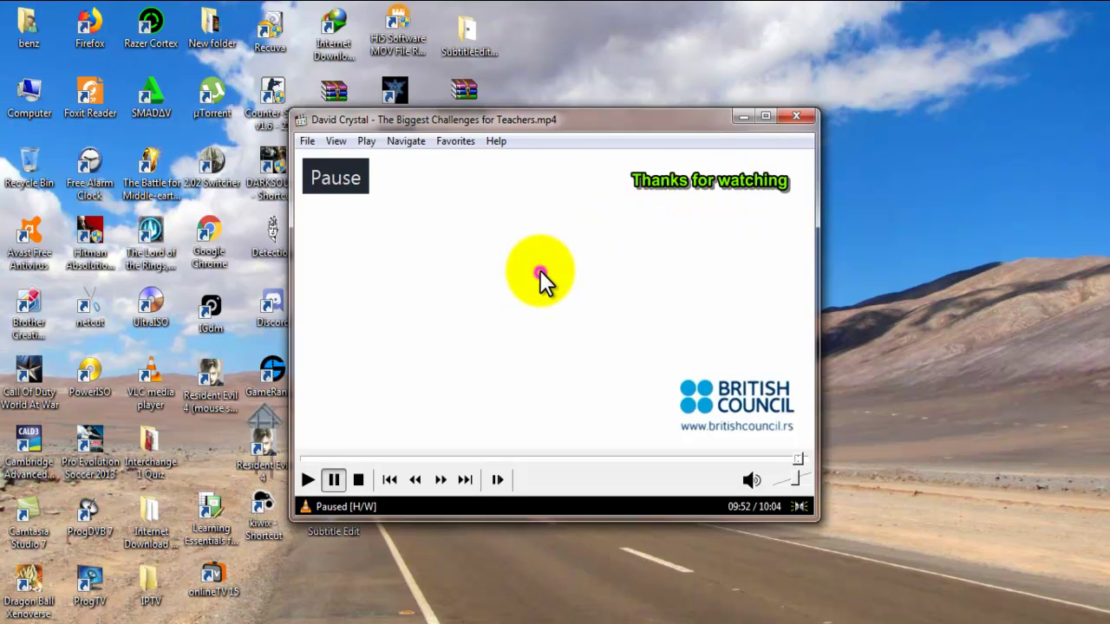
{"action": "left_click", "coordinate": [623, 299]}
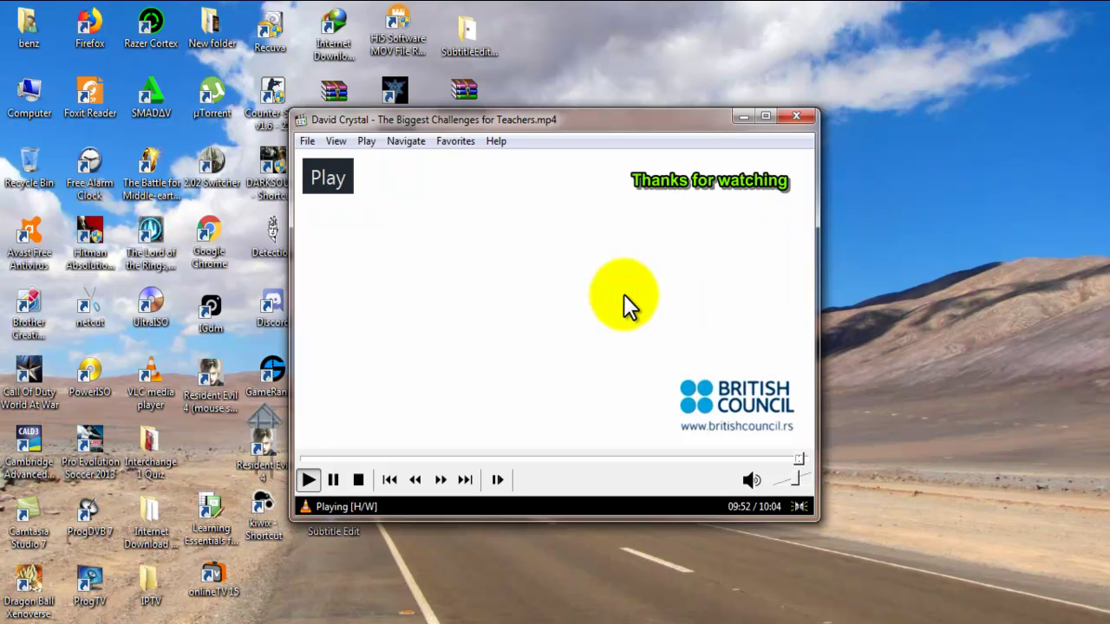
{"action": "left_click", "coordinate": [795, 116]}
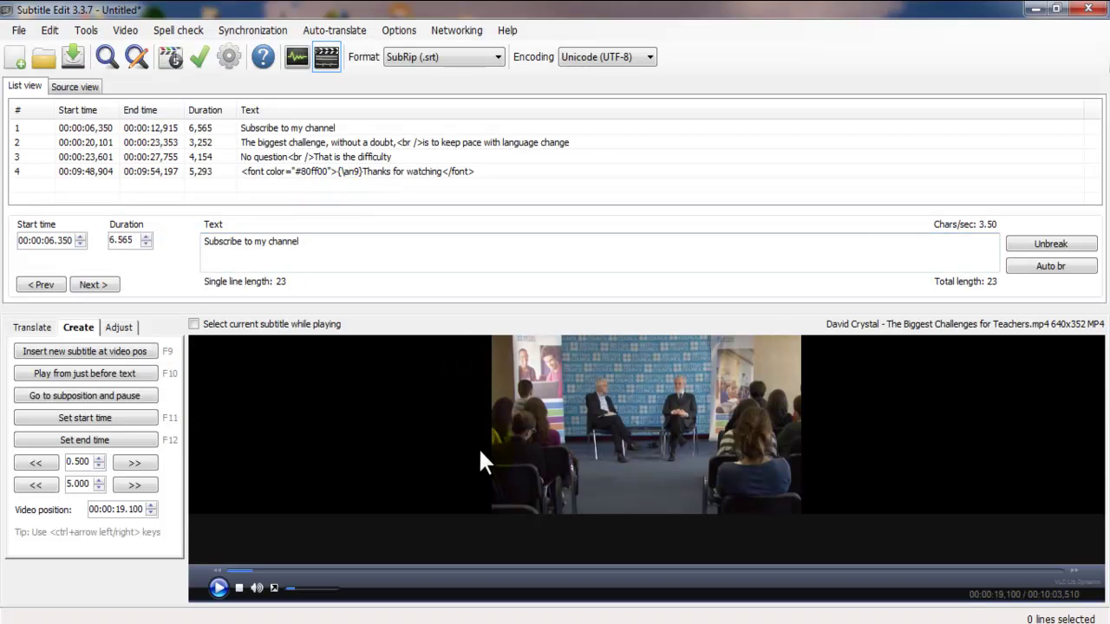
Switch back to Subtitle Edit and place the cursor in the first subtitle's text.
{"action": "left_click", "coordinate": [359, 240]}
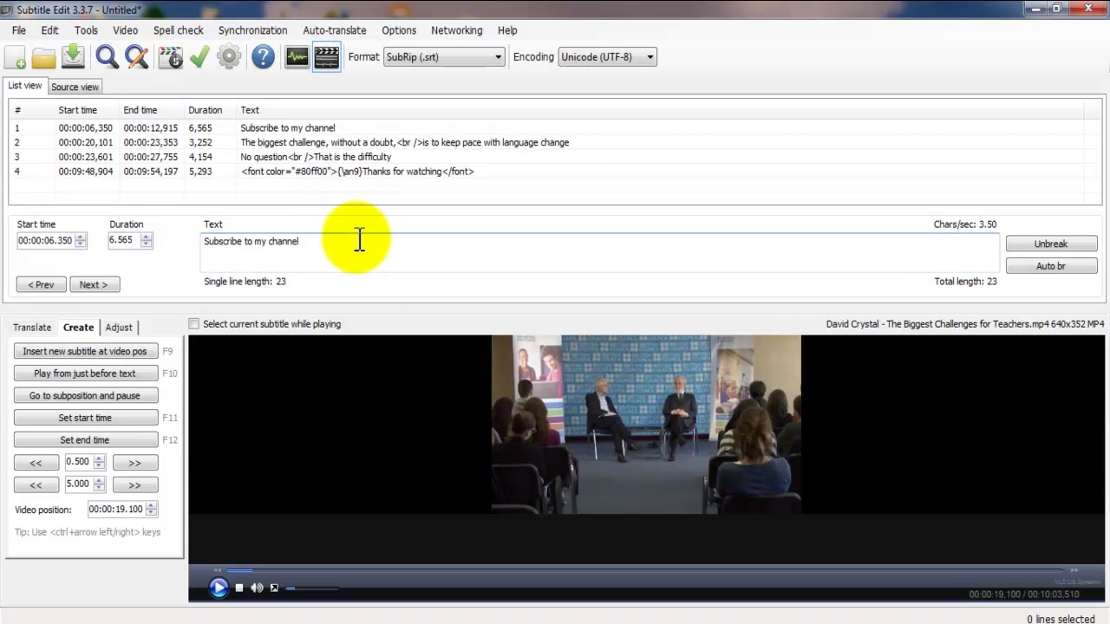